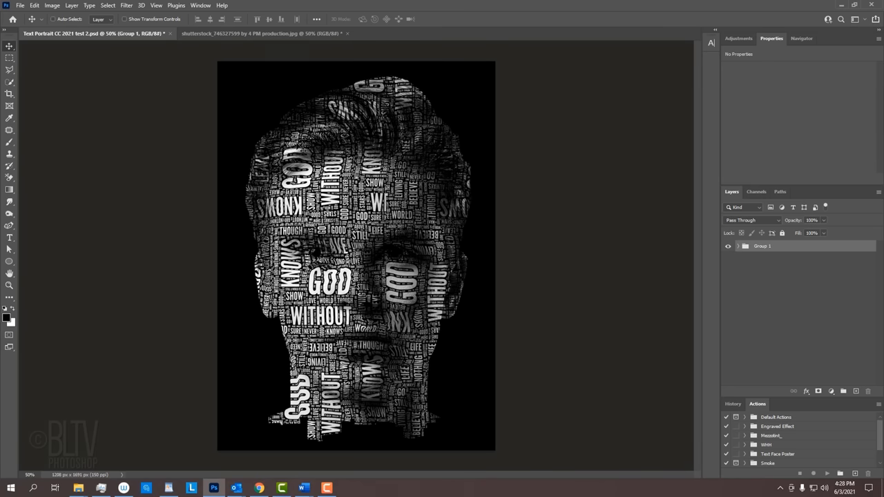
Switch to the shutterstock portrait photo and pick the Quick Selection tool to select the head
left_click(267, 34)
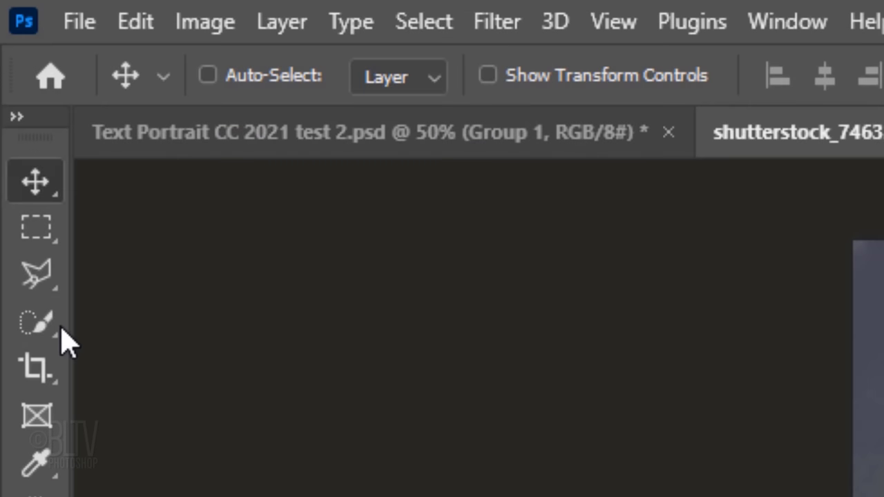
left_click(9, 82)
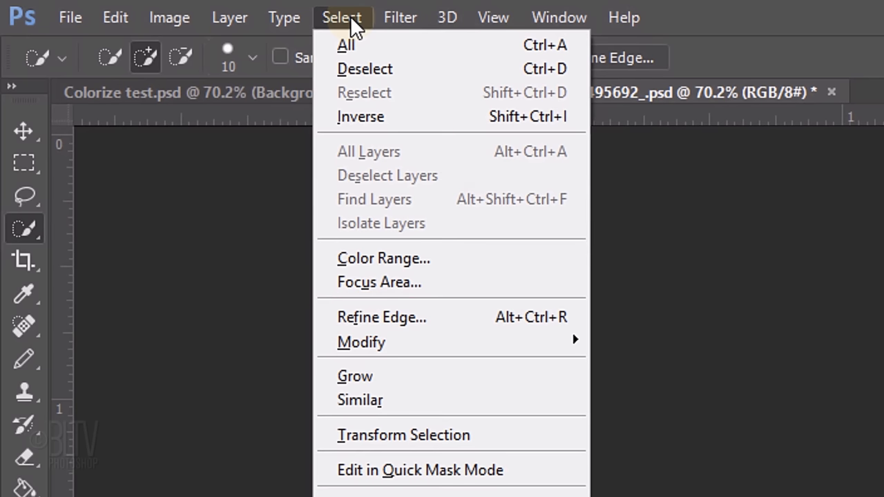
In Select and Mask, set Feather 1.3 px, Contrast 8% and Shift Edge -12%
left_click(311, 19)
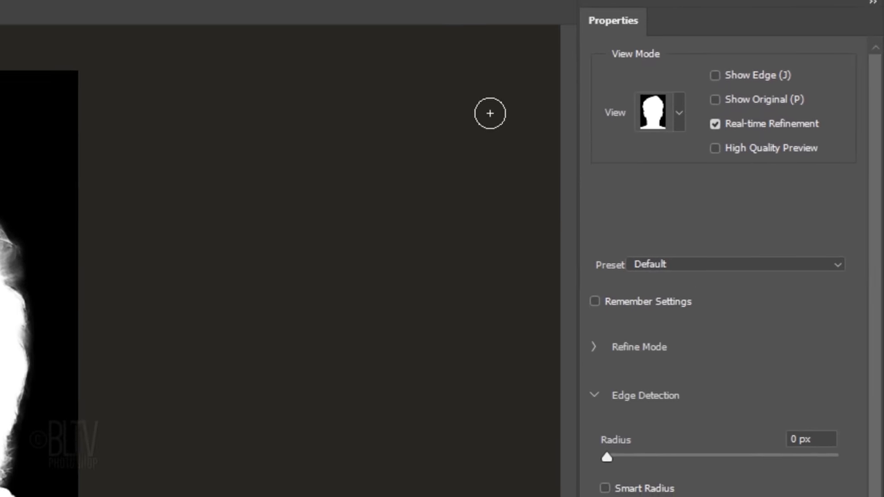
left_click(677, 112)
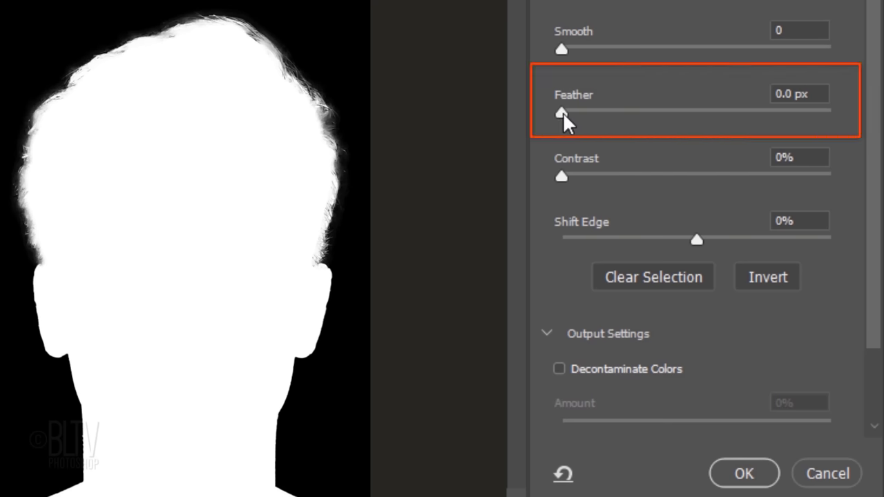
left_click_drag(563, 111, 580, 113)
left_click_drag(560, 175, 583, 175)
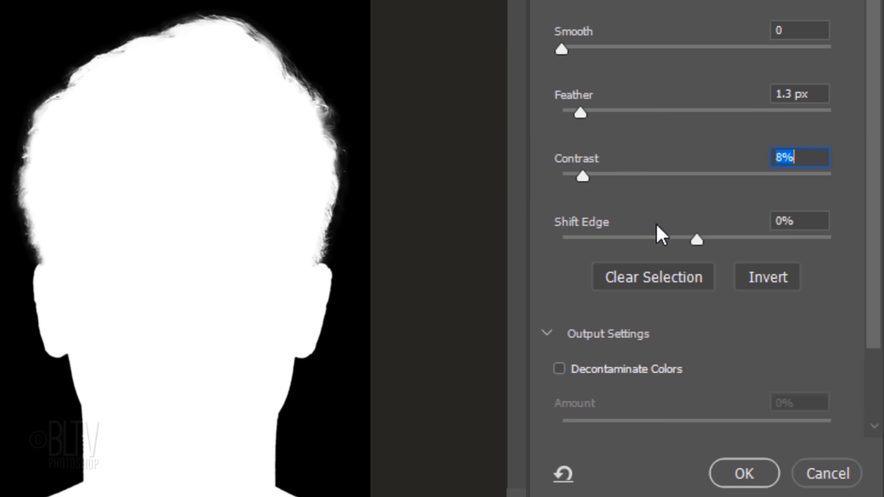
left_click_drag(695, 240, 680, 238)
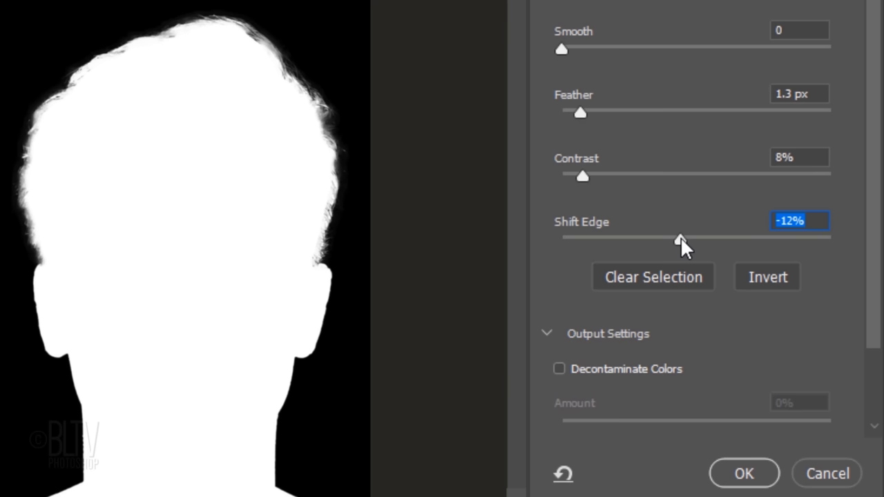
Preview On Black, decontaminate colours at 100%, and output a masked layer copy
scroll(680, 236, "up", 5)
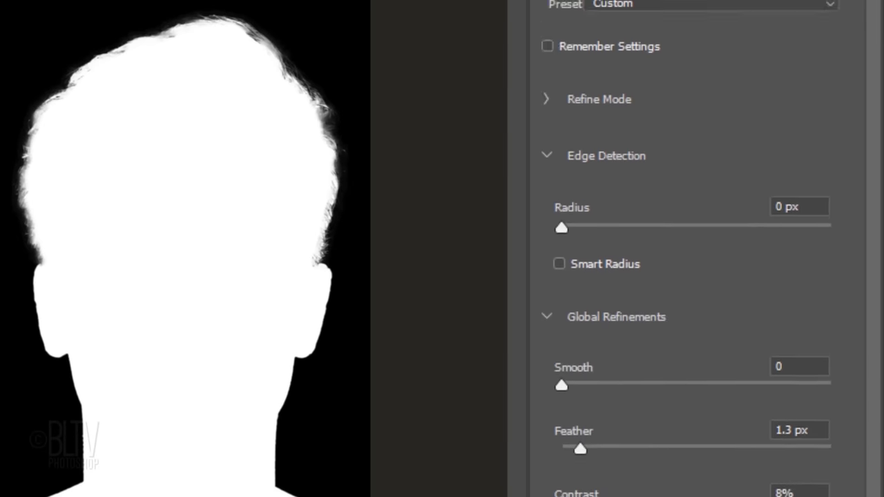
scroll(633, 272, "up", 5)
left_click(642, 116)
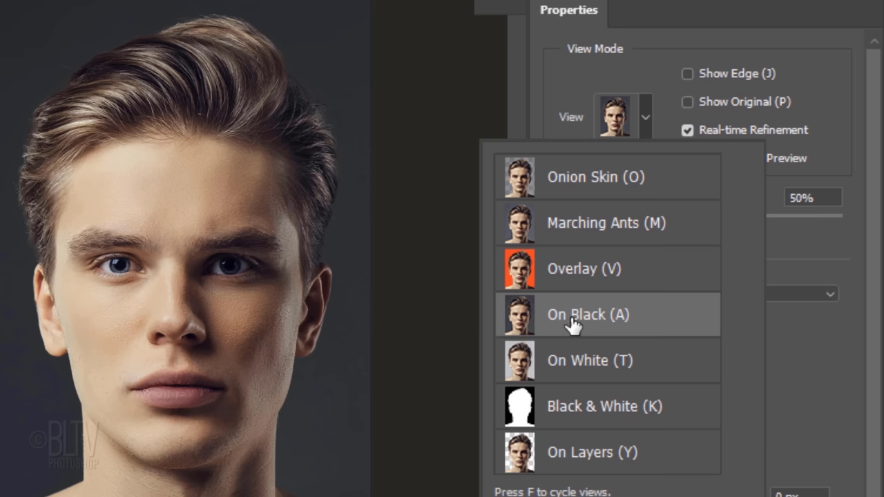
left_click(647, 329)
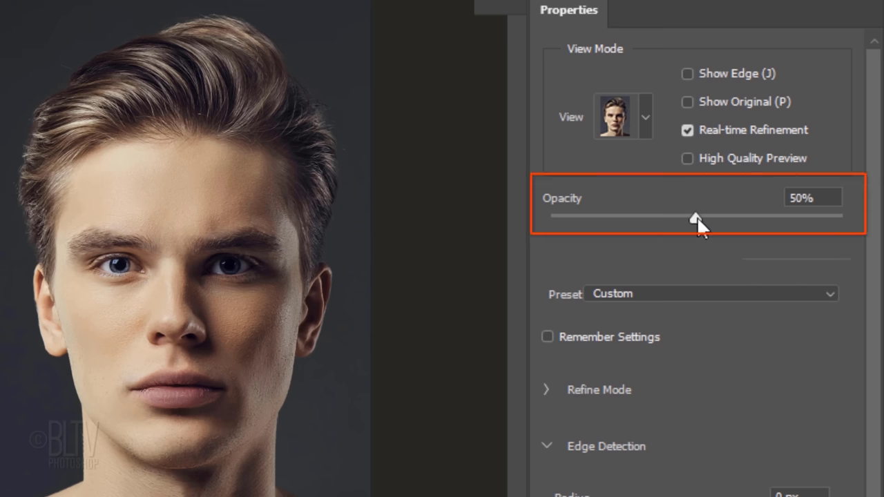
left_click_drag(697, 216, 844, 216)
scroll(697, 276, "down", 2)
scroll(684, 83, "down", 15)
left_click(559, 369)
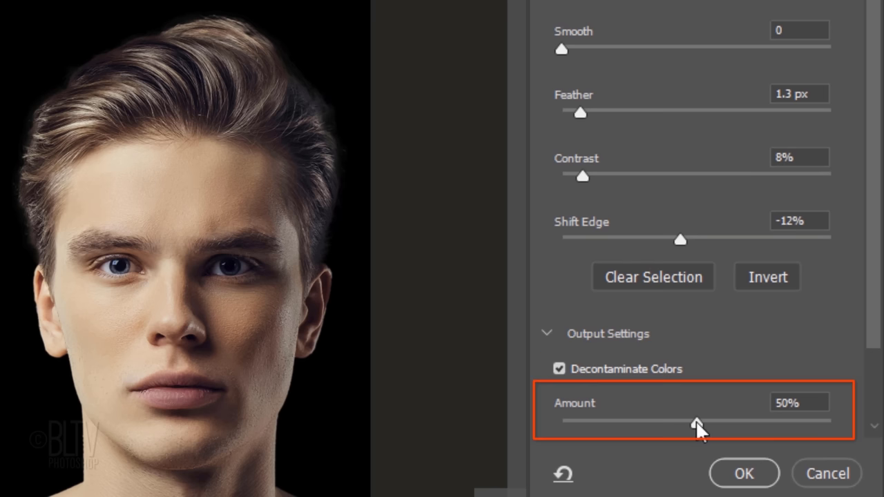
left_click_drag(695, 420, 830, 422)
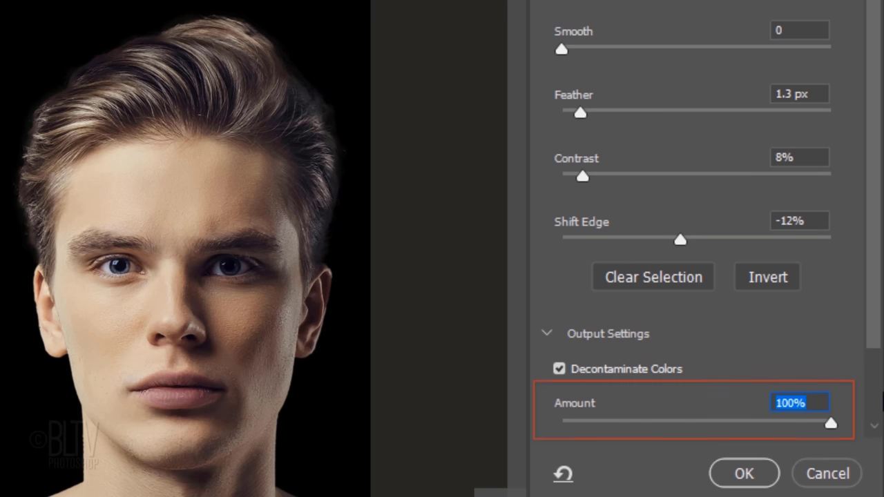
left_click(743, 476)
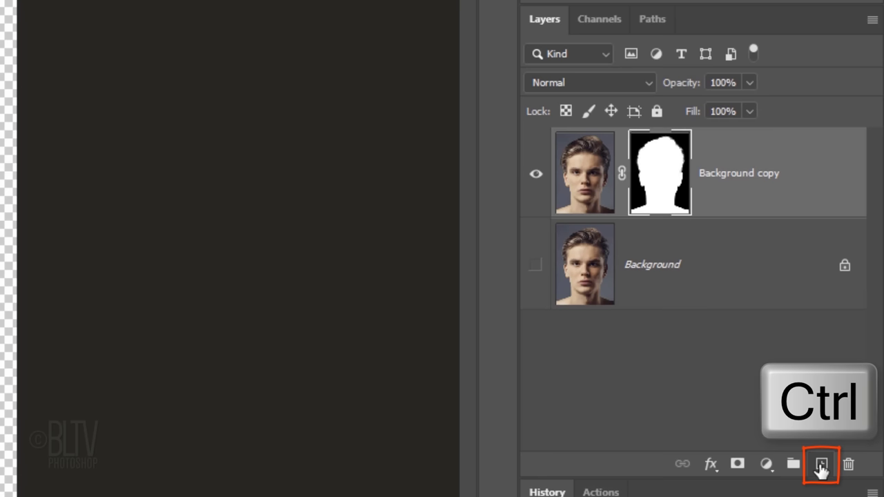
Add a black-filled layer beneath the portrait and a Black & White adjustment, then convert to one smart object
left_click(821, 466, "ctrl")
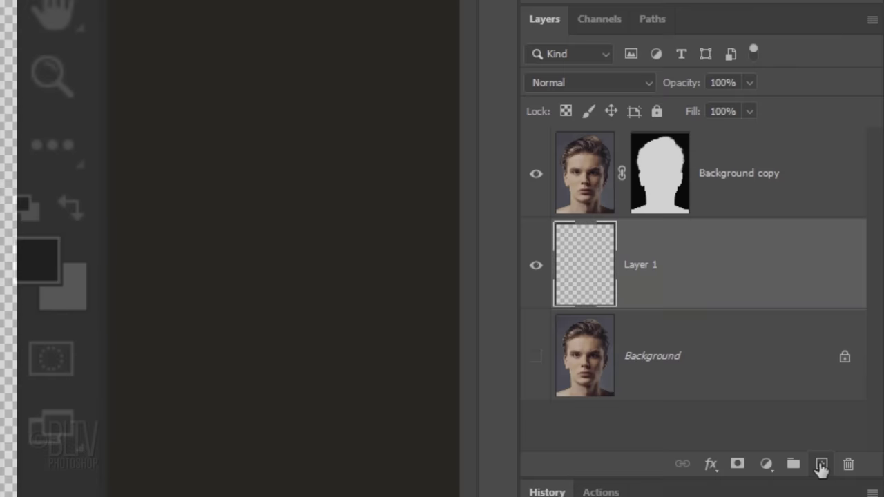
key("alt+Delete")
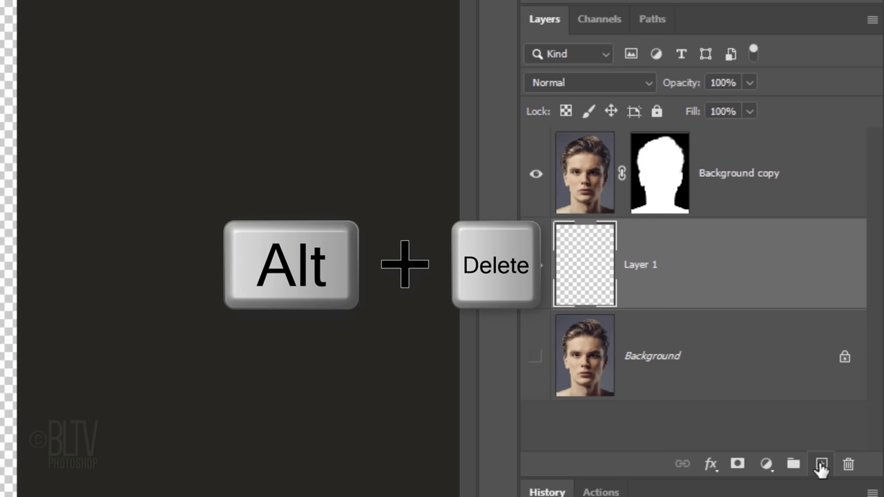
left_click(777, 199)
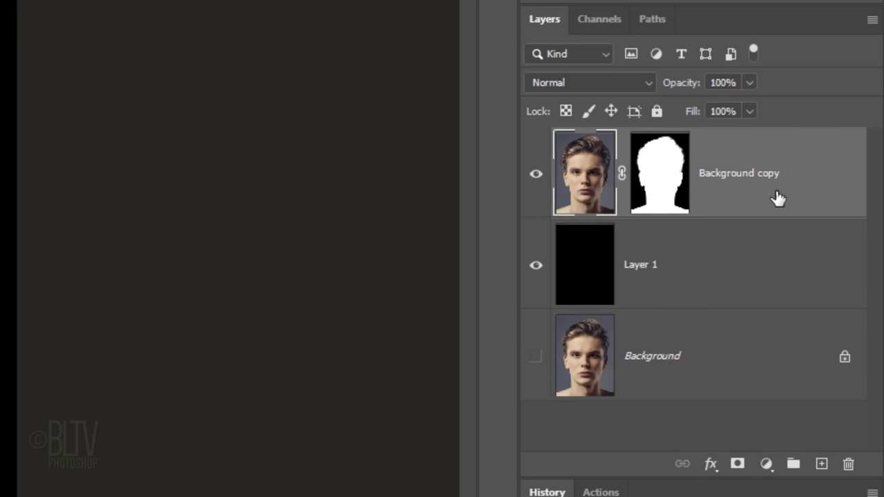
left_click(765, 464)
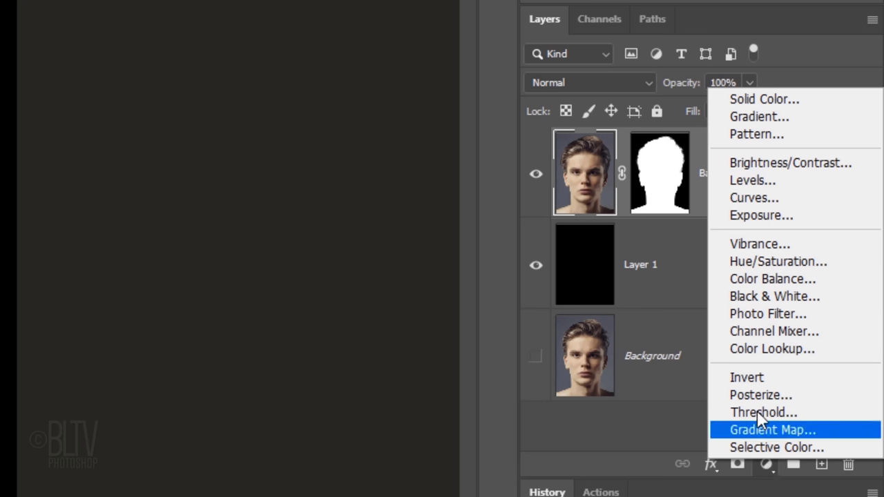
left_click(757, 295)
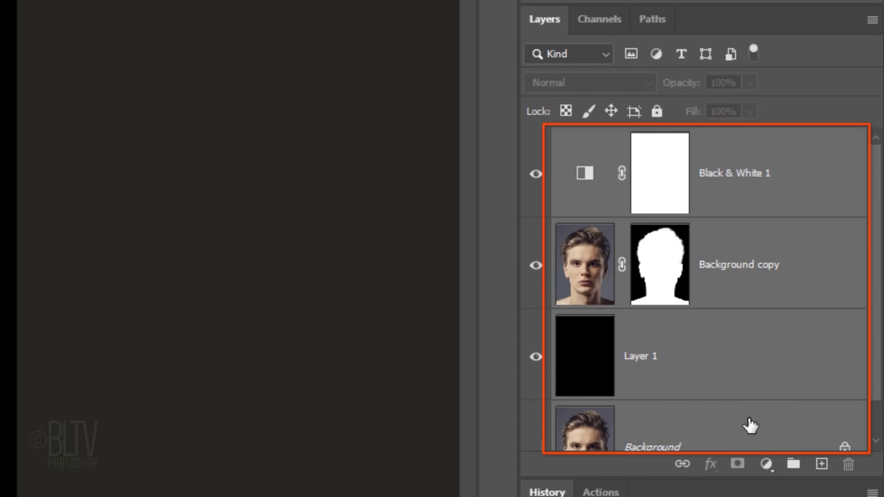
left_click(869, 25)
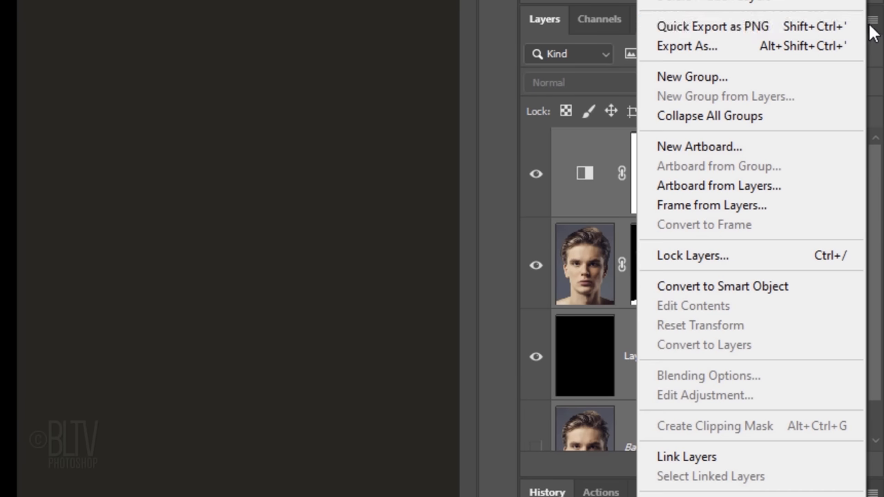
left_click(714, 288)
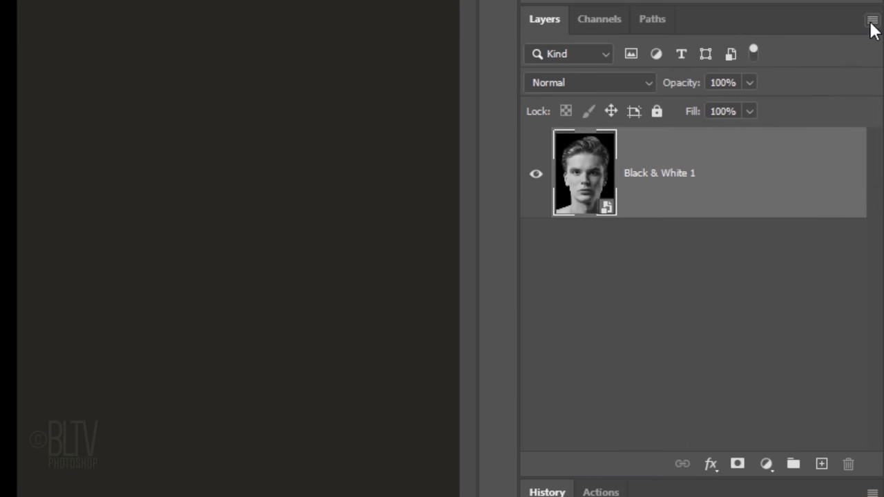
Duplicate the smart object layer into a new document named 'Displacement'
left_click(878, 192)
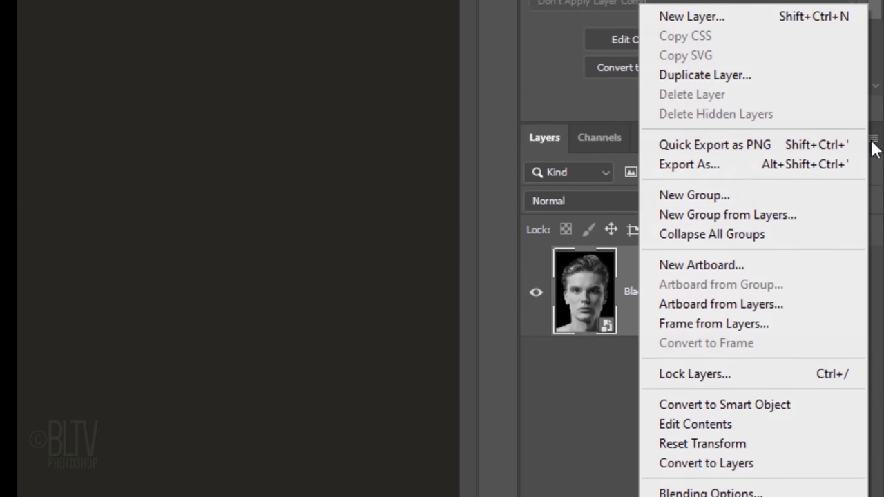
left_click(690, 78)
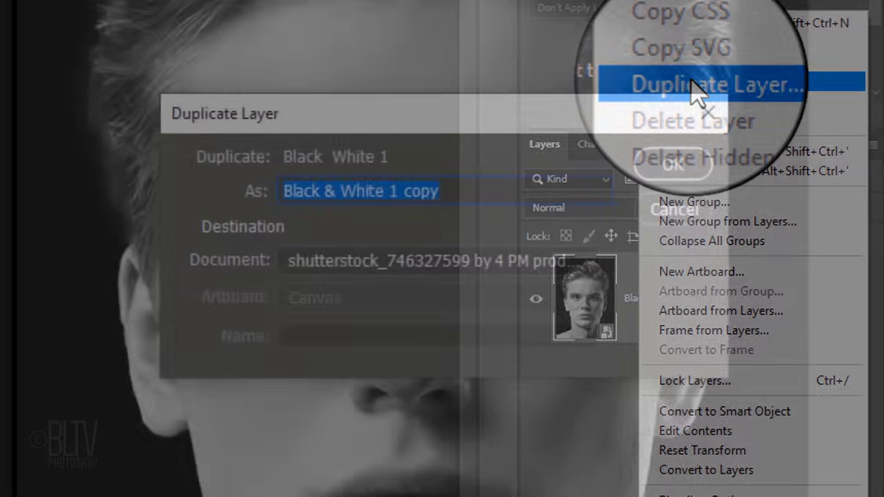
left_click(430, 260)
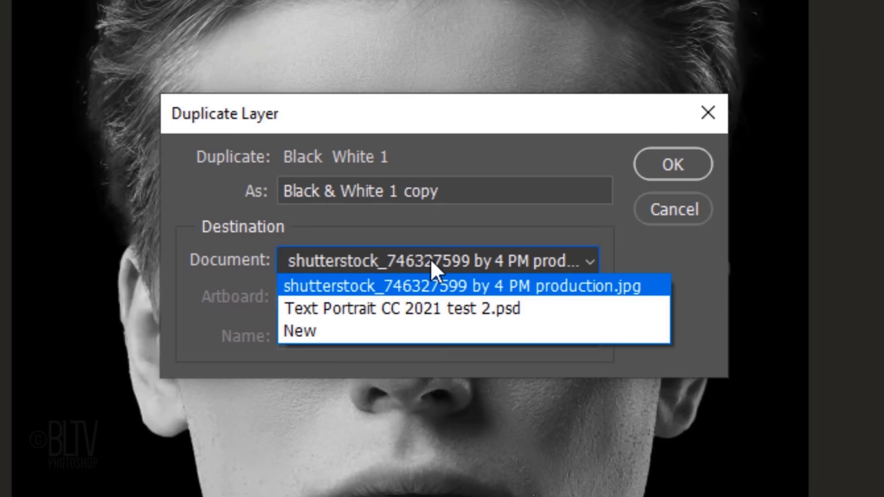
left_click(419, 329)
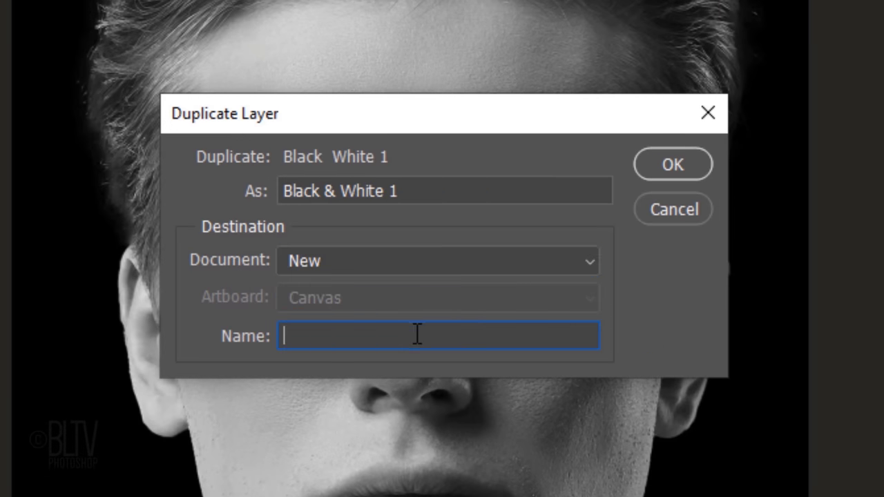
type("Displacement")
left_click(671, 163)
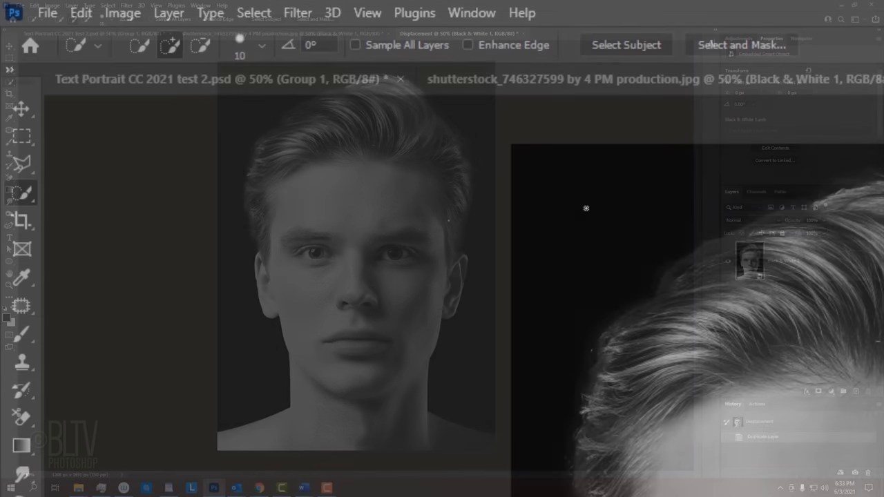
Apply a Gaussian Blur with a 4-pixel radius to the portrait
left_click(126, 5)
mouse_move(308, 311)
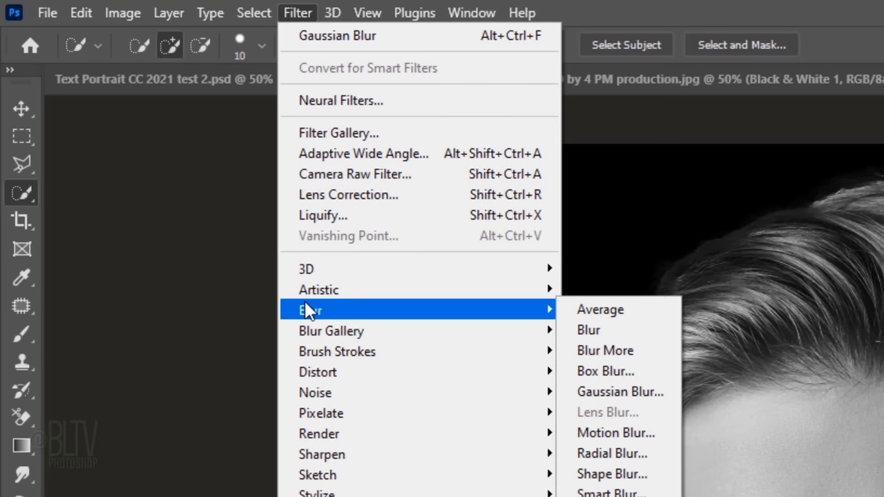
left_click(618, 392)
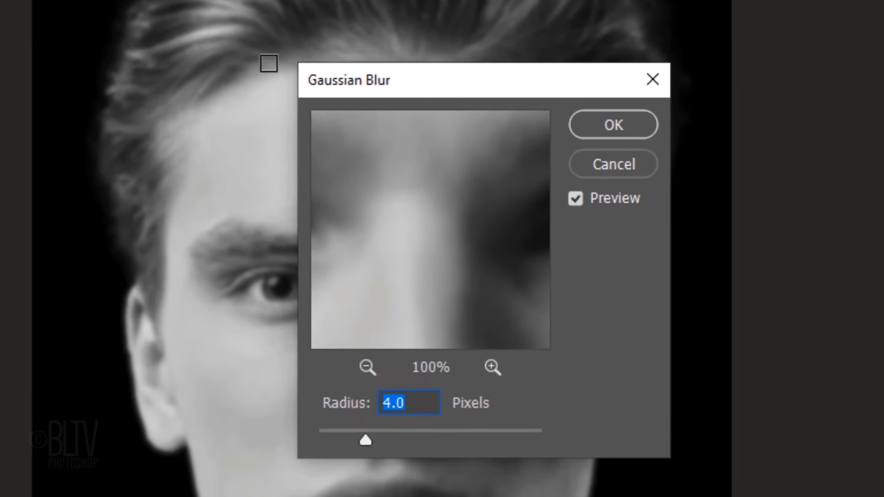
left_click(608, 131)
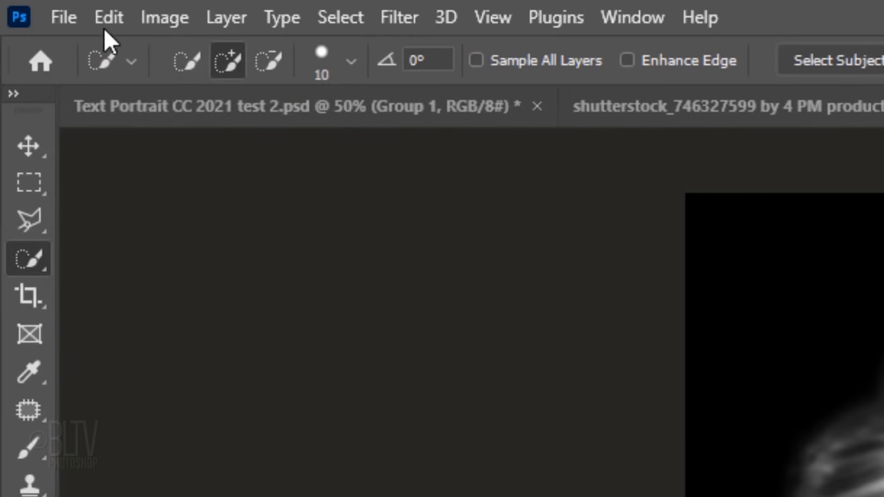
Save the blurred image as Displacement.psd in Photoshop format and close it
left_click(20, 5)
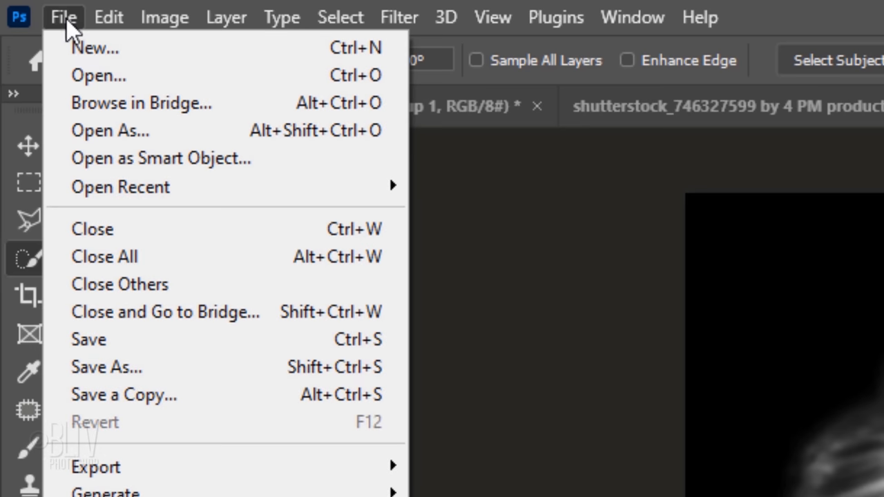
left_click(99, 366)
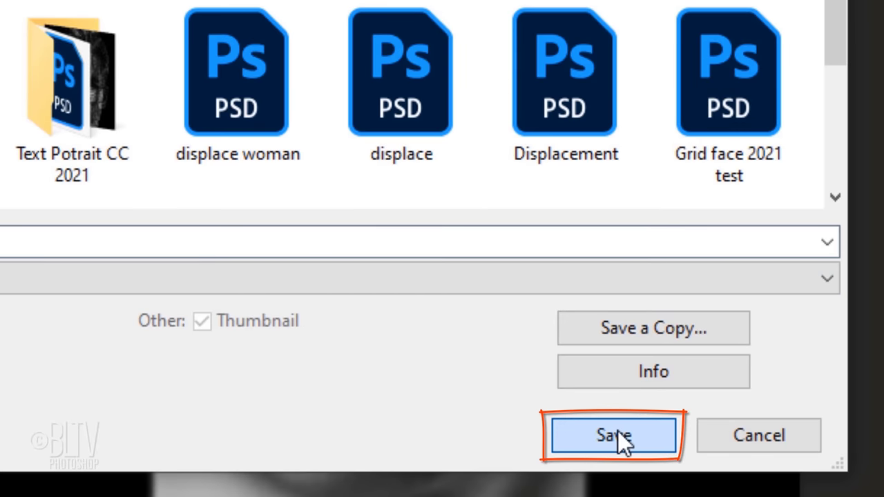
left_click(618, 434)
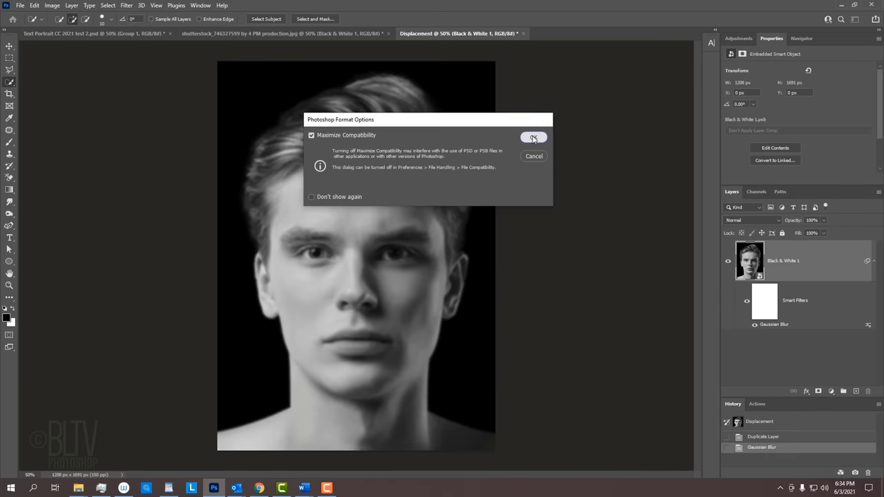
left_click(533, 137)
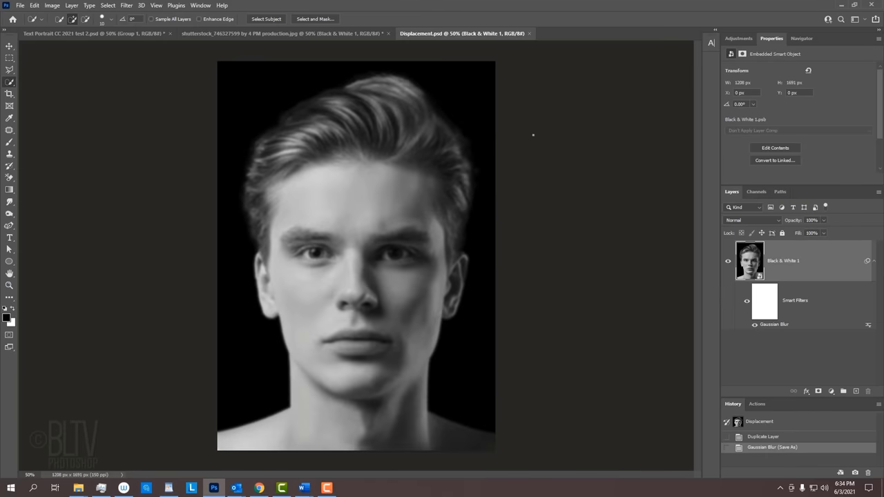
left_click(528, 33)
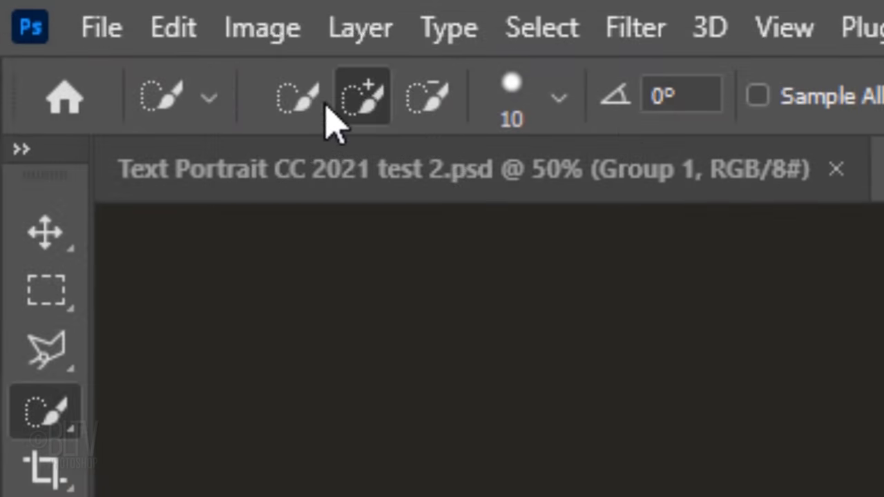
Create a new black document 1000 × 1000 px
left_click(21, 5)
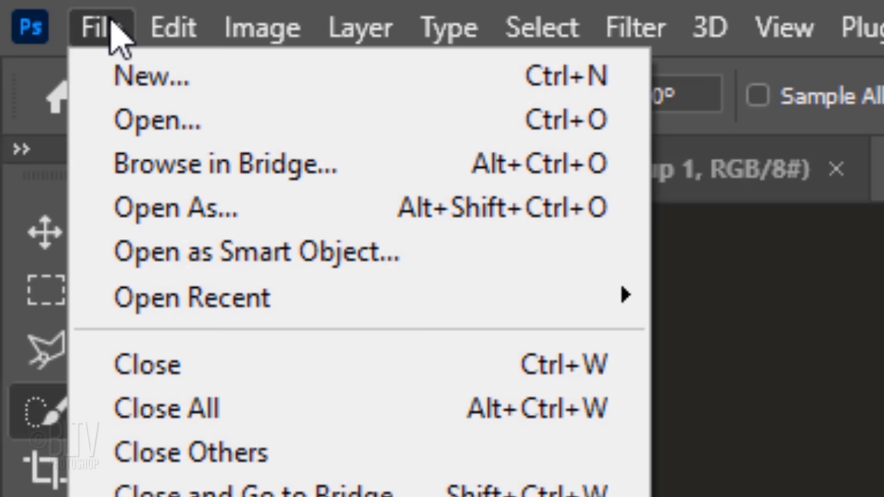
left_click(150, 89)
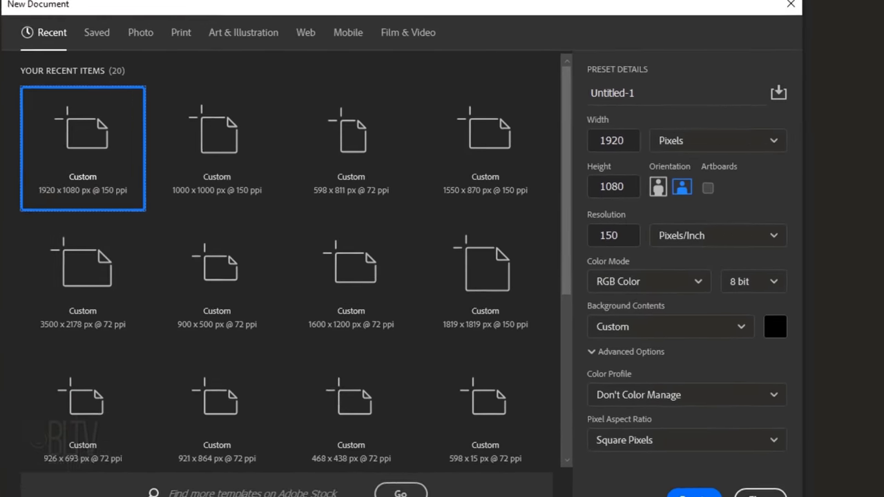
left_click(532, 124)
type("1000")
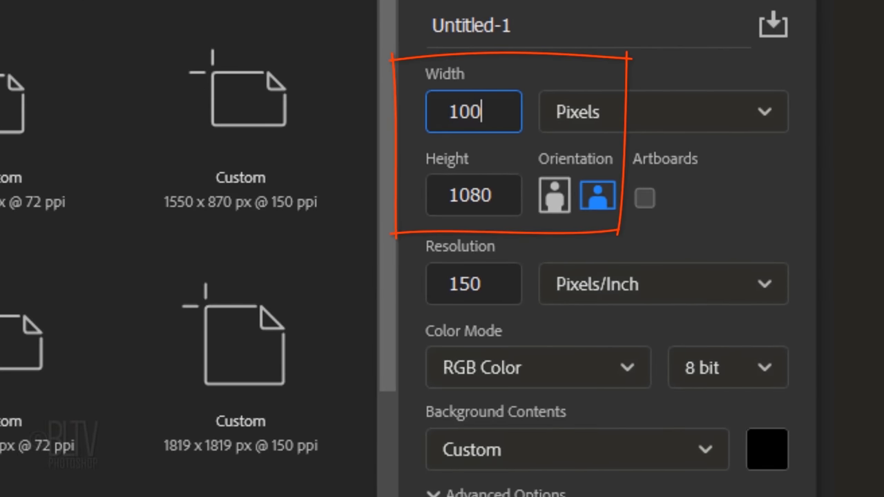
key("Tab")
type("1000")
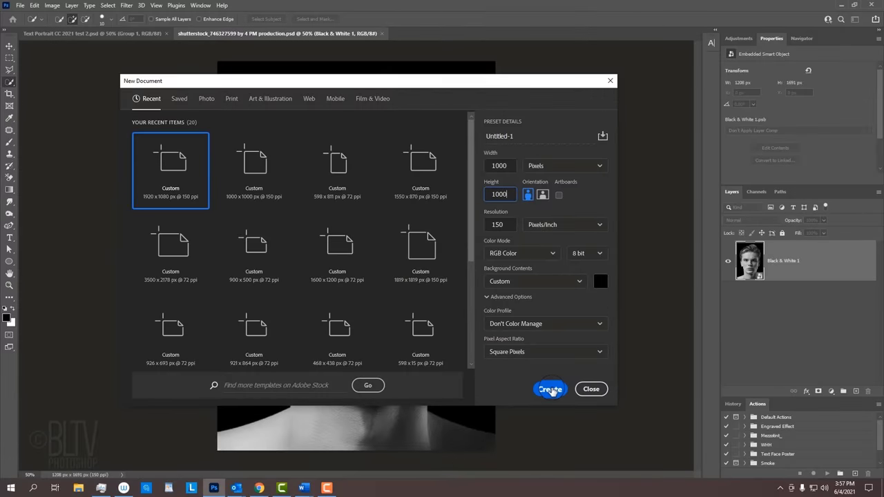
left_click(548, 393)
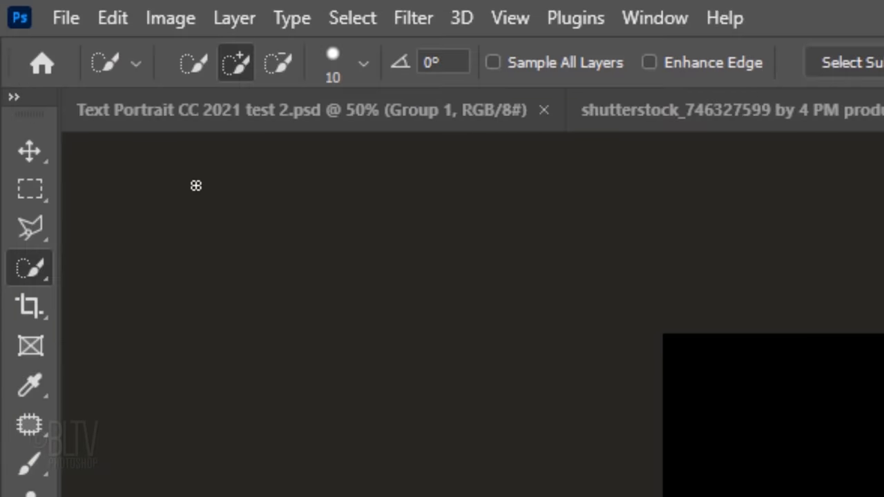
Save it to the Desktop as the JPEG 'square' at maximum quality, then close it
left_click(66, 19)
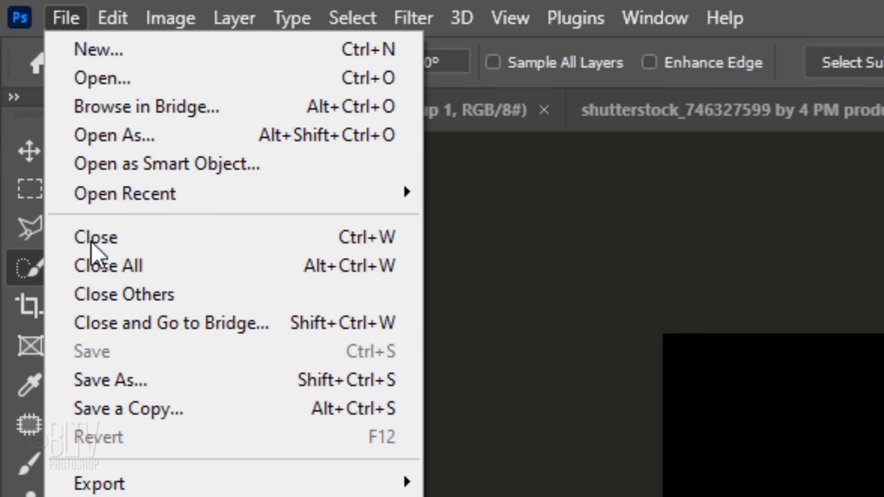
left_click(103, 374)
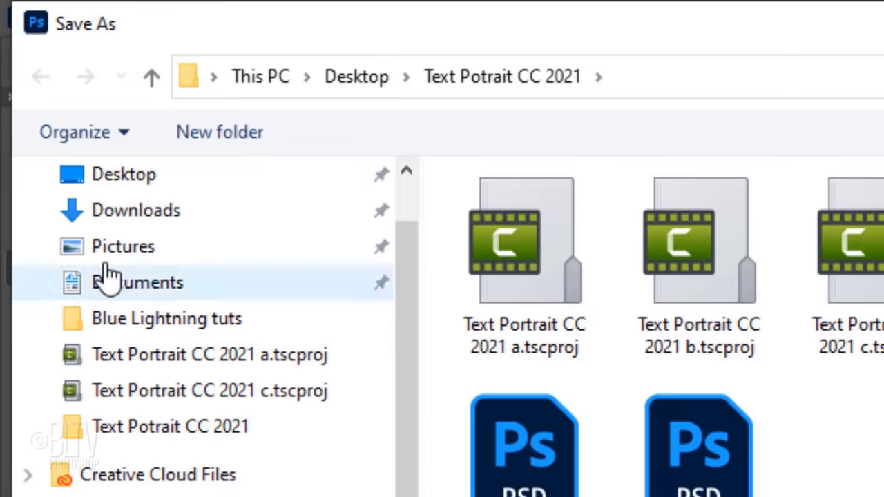
left_click(126, 181)
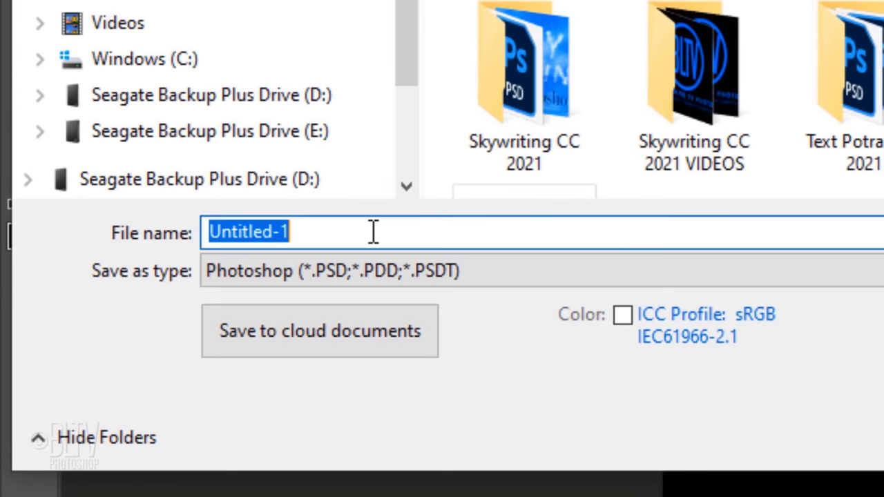
type("square")
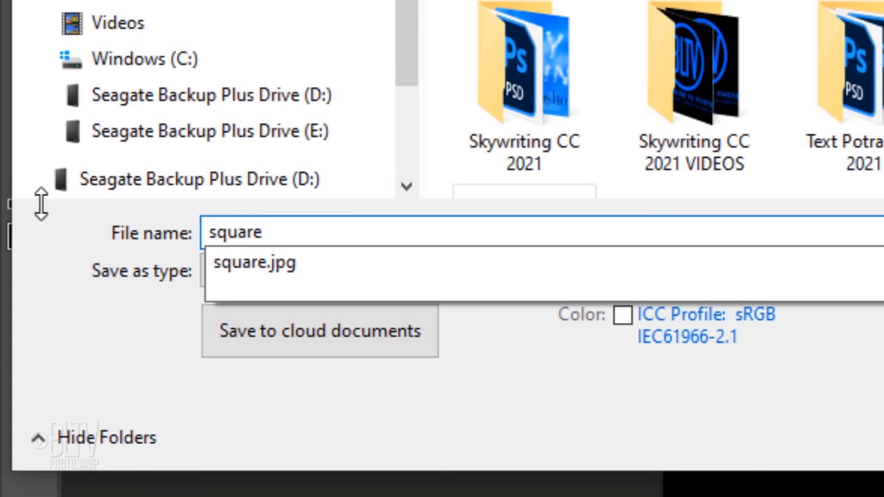
left_click(284, 269)
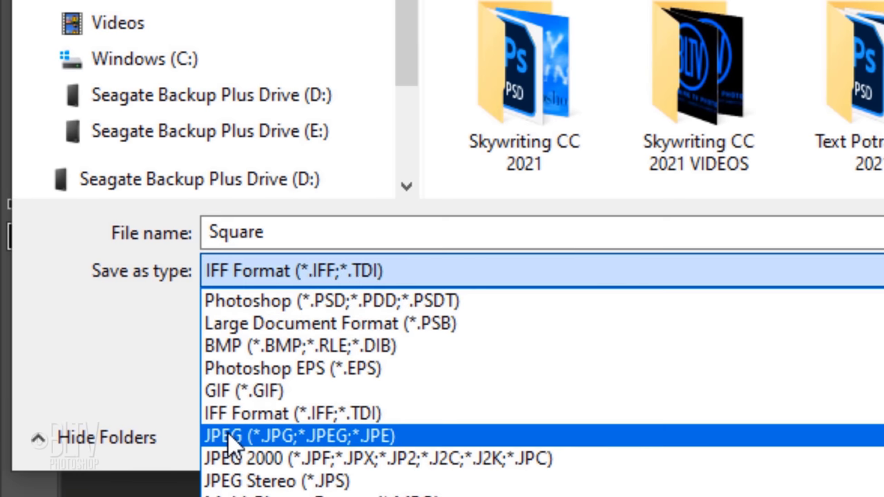
left_click(228, 436)
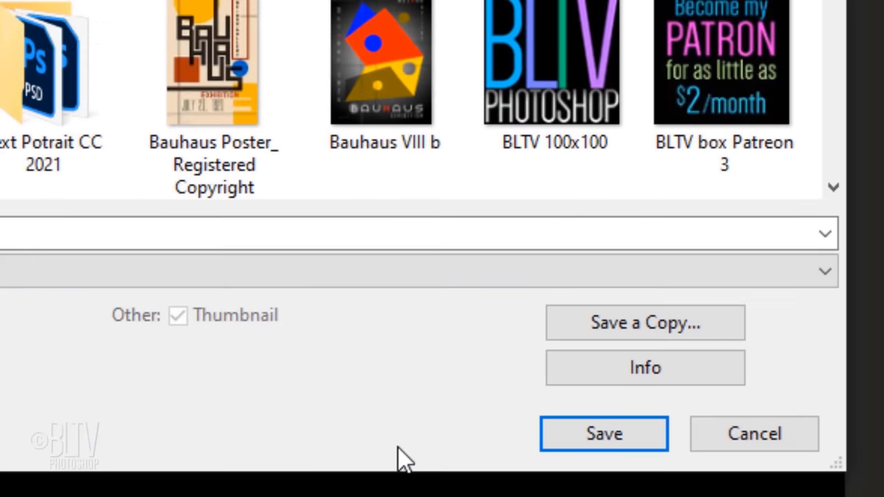
left_click(606, 434)
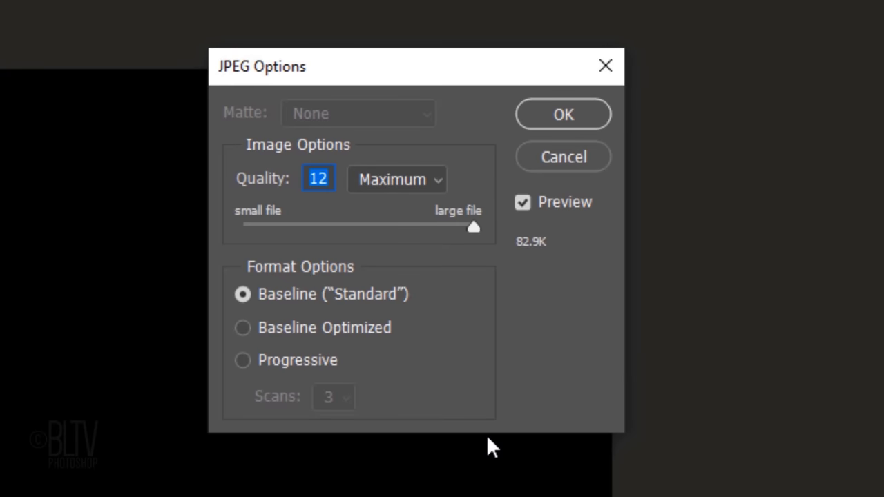
left_click(558, 116)
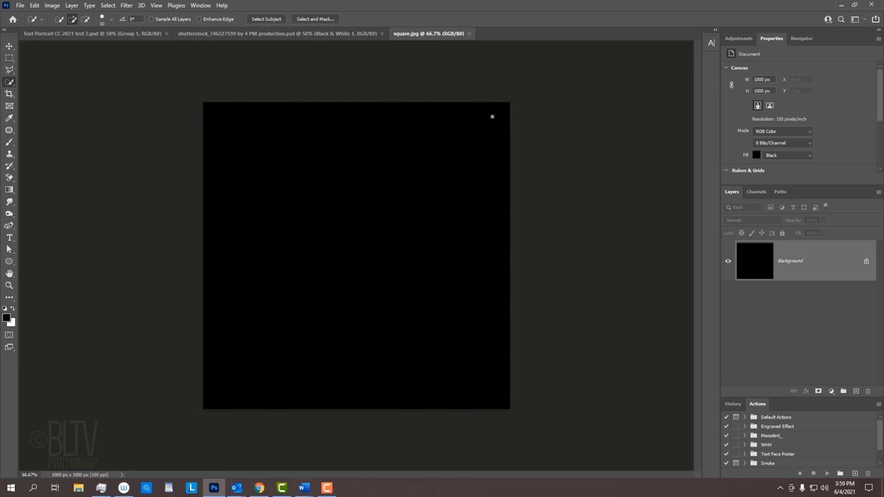
left_click(469, 33)
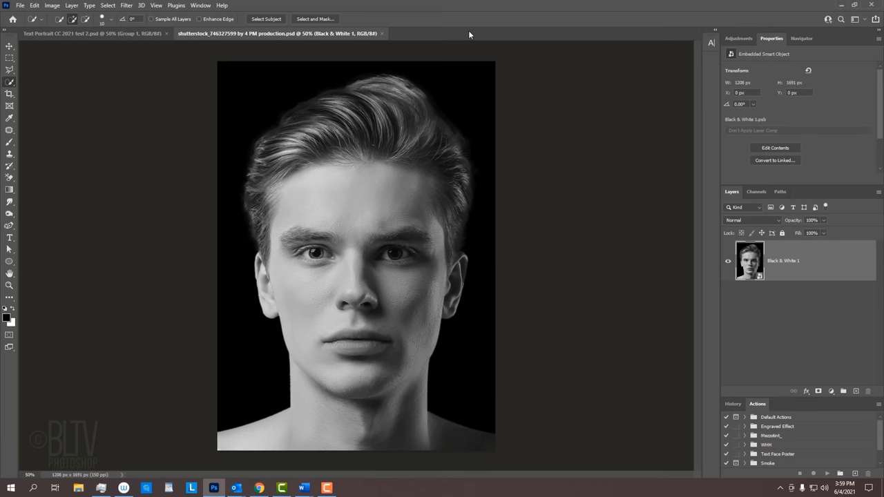
In Chrome on wordart.com, choose CREATE NOW and then Create to start a new word art
left_click(259, 488)
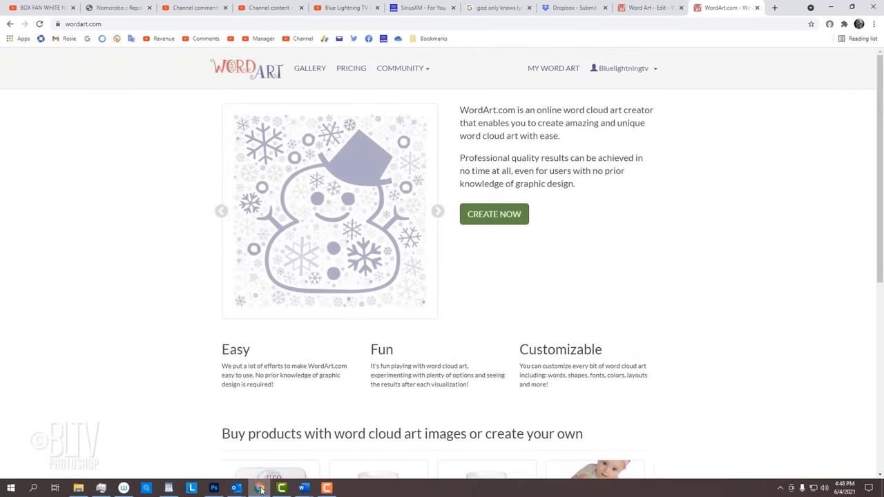
left_click(494, 215)
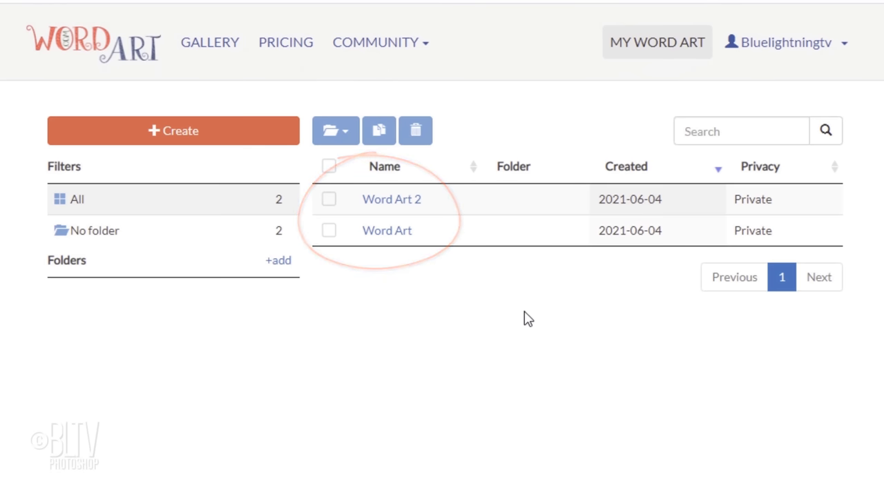
left_click(182, 138)
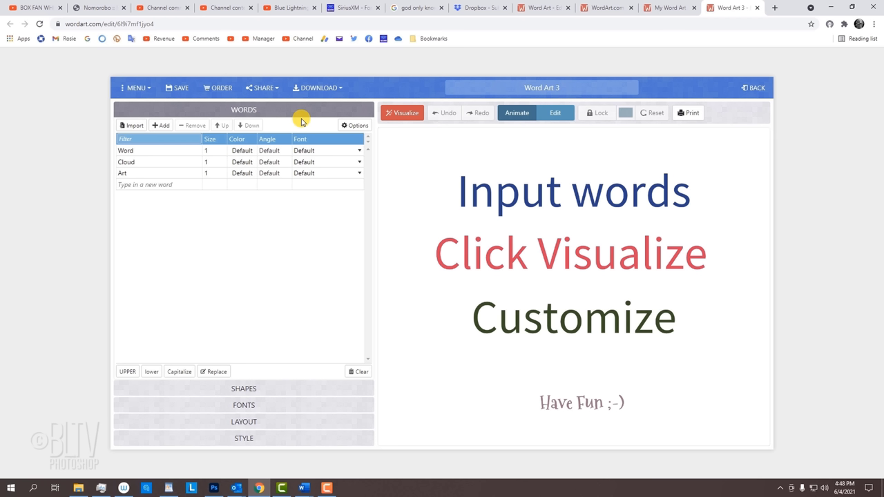
Copy the first three stanzas of the God Only Knows lyrics and go back to Word Art 3
left_click(395, 10)
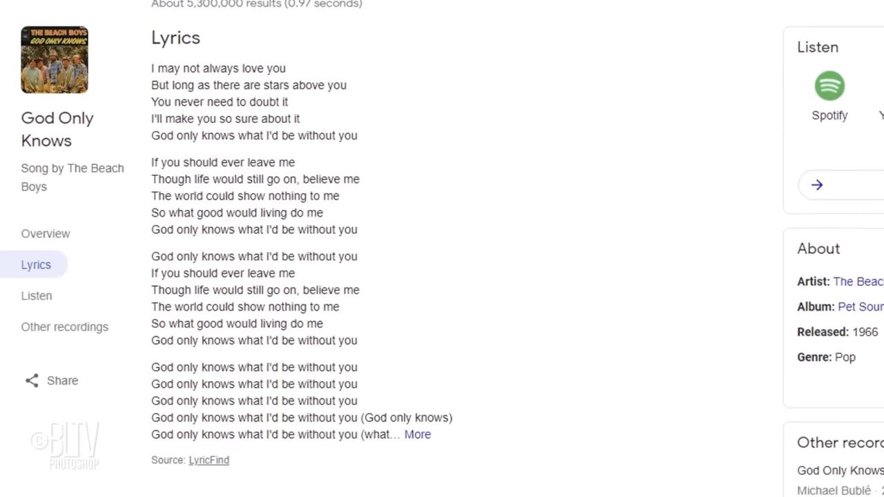
left_click_drag(396, 342, 167, 55)
key("ctrl+c")
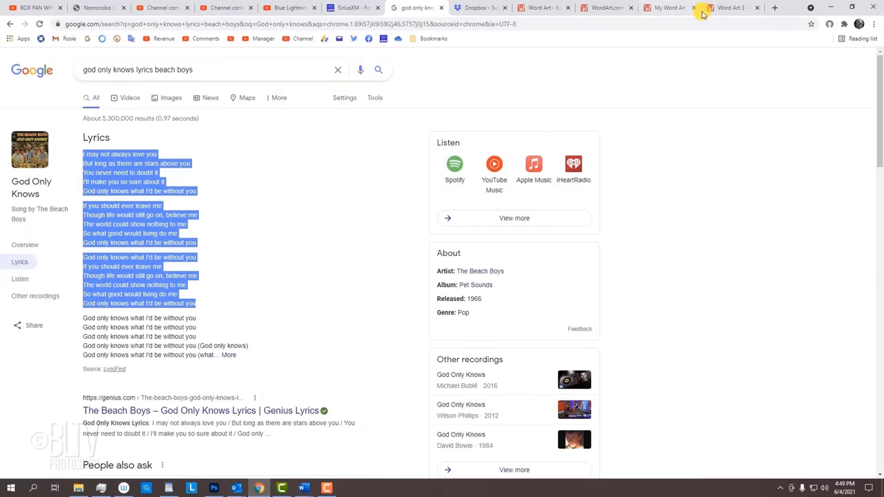
left_click(724, 8)
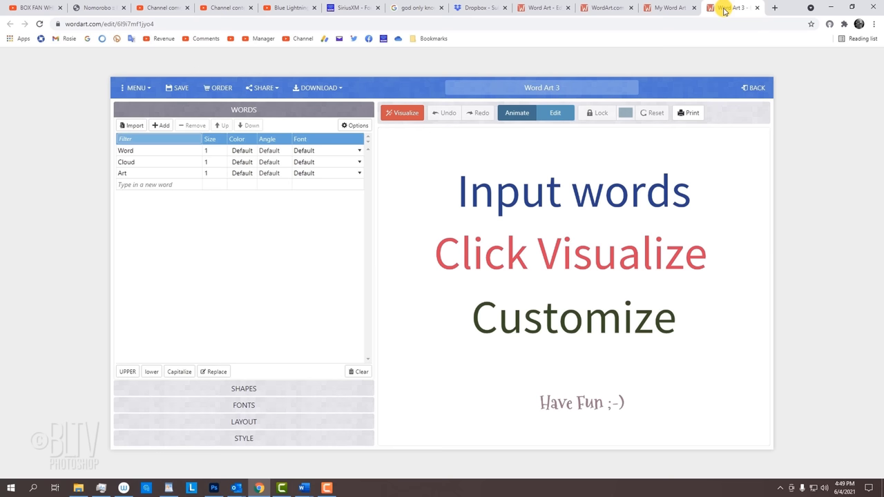
Paste the copied lyrics into the Import box and import them as the word list
left_click(128, 125)
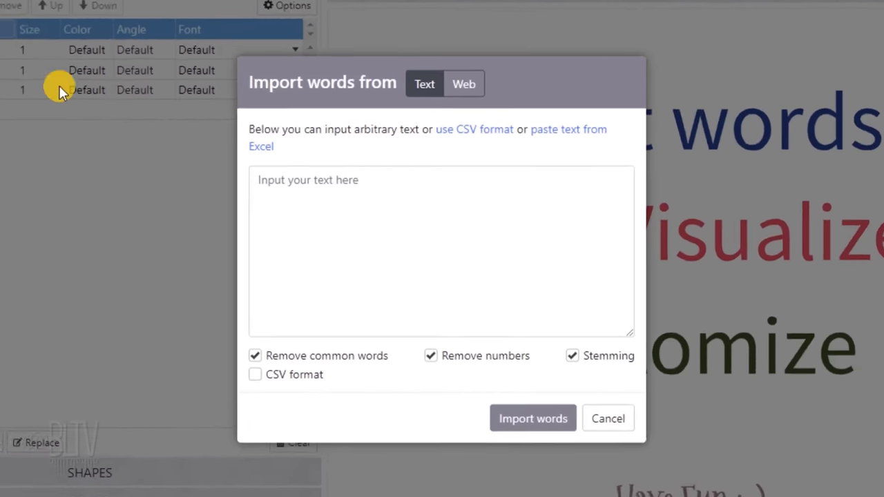
left_click(258, 185)
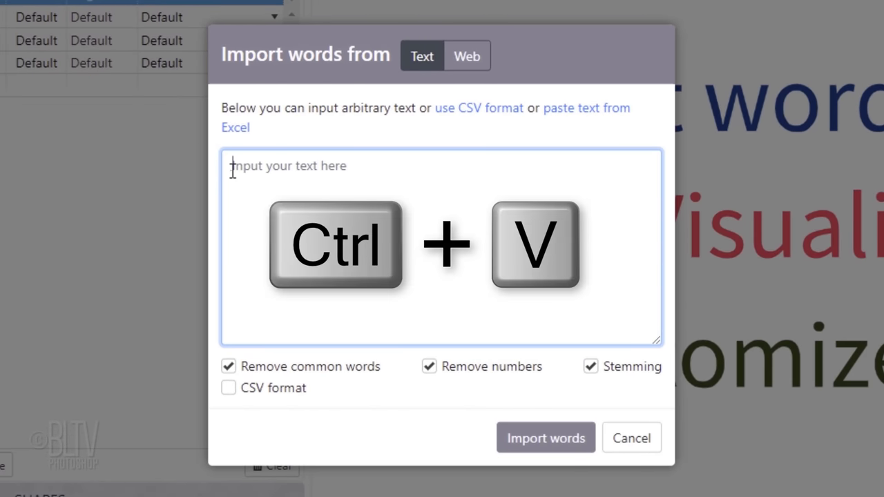
key("ctrl+v")
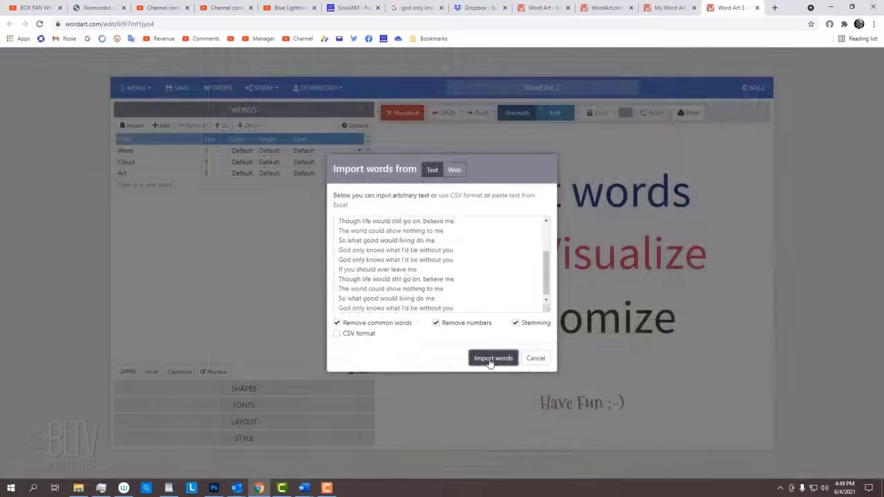
left_click(542, 446)
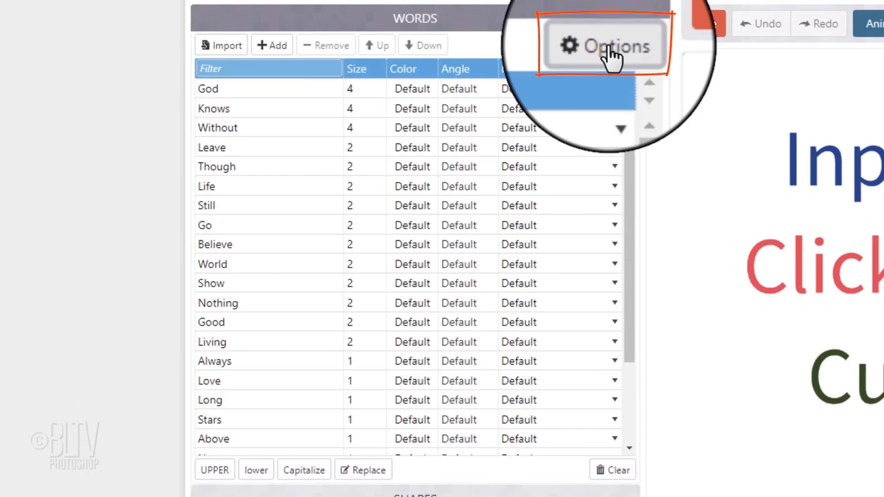
Leave the word options at Repeat All, Size Maximize and Links None, and close them
left_click(606, 47)
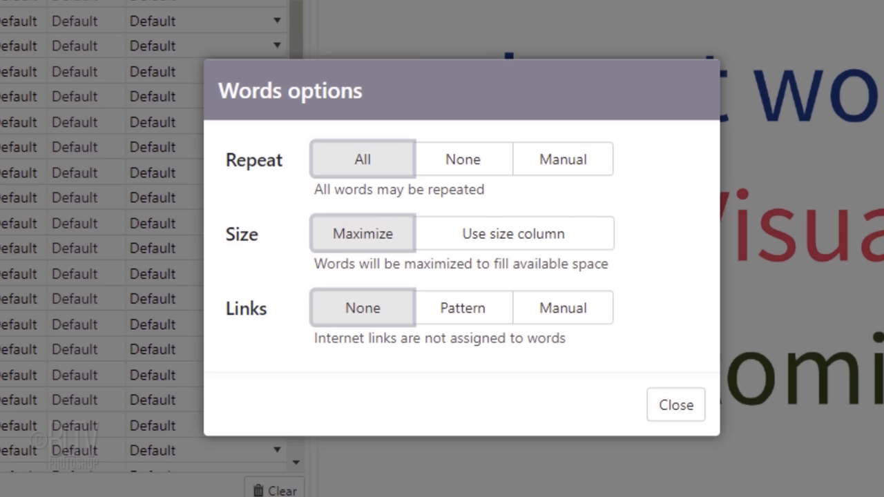
left_click(675, 408)
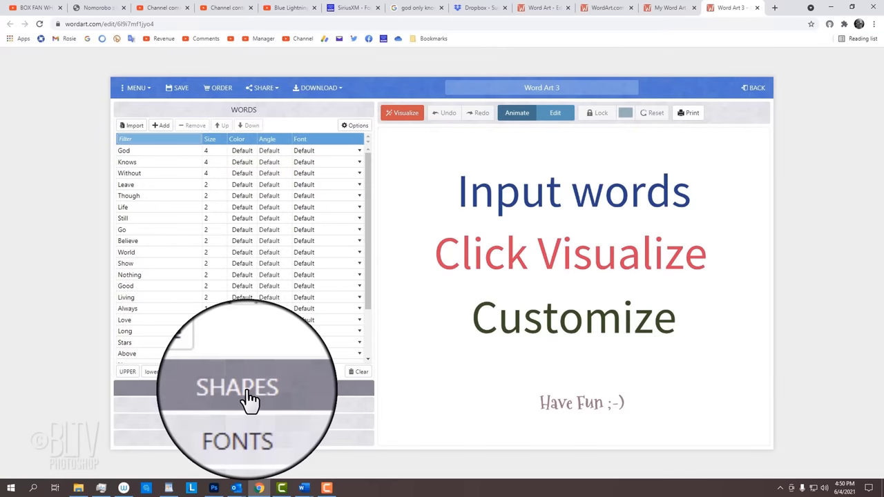
Load the square image from the Desktop as a new custom shape
left_click(245, 389)
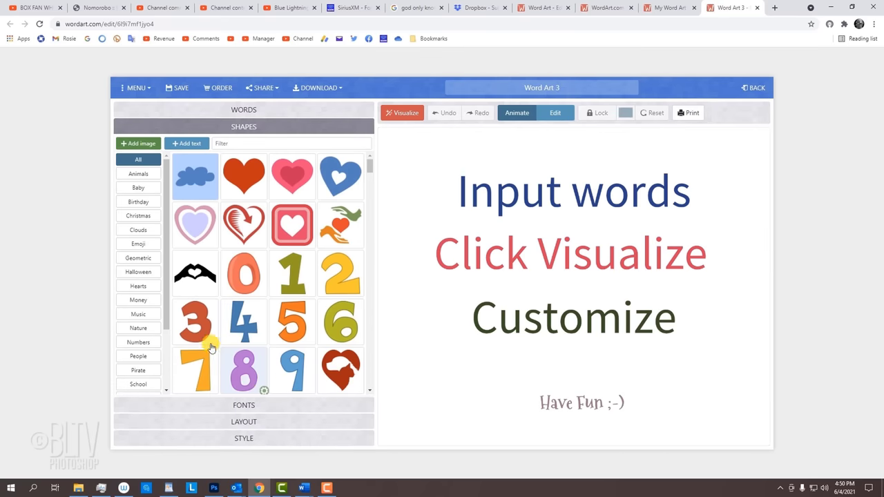
left_click(139, 142)
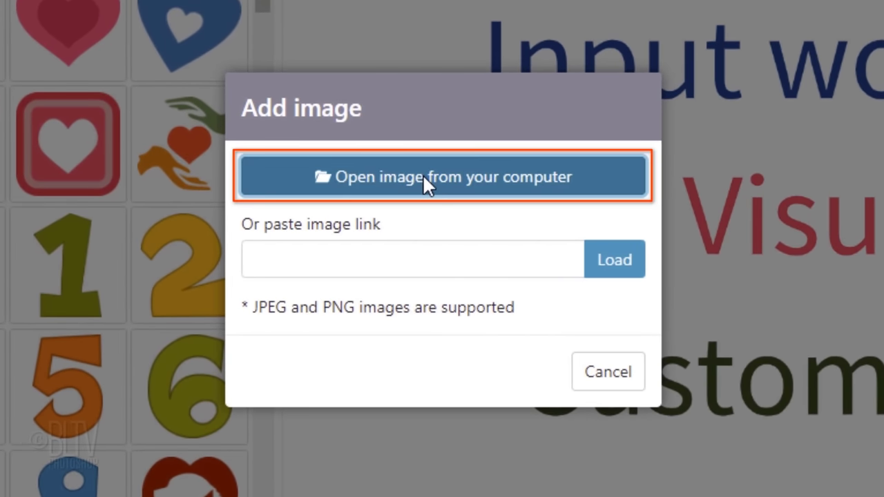
left_click(423, 177)
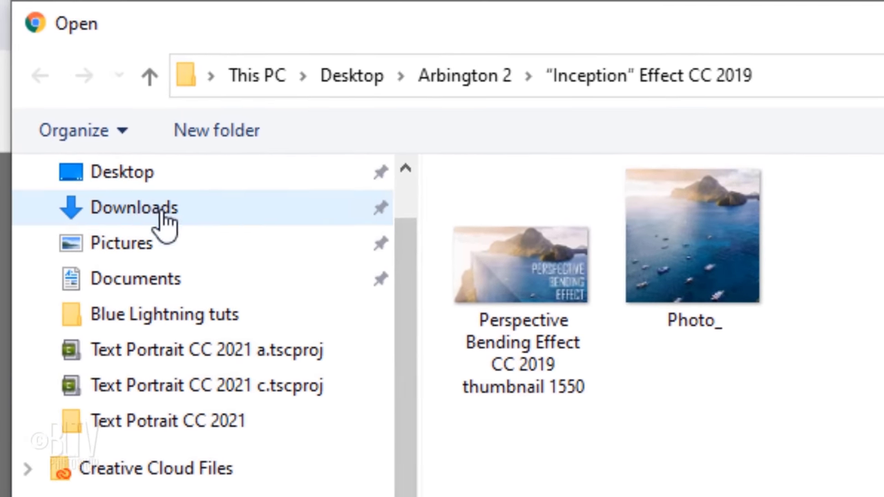
left_click(138, 176)
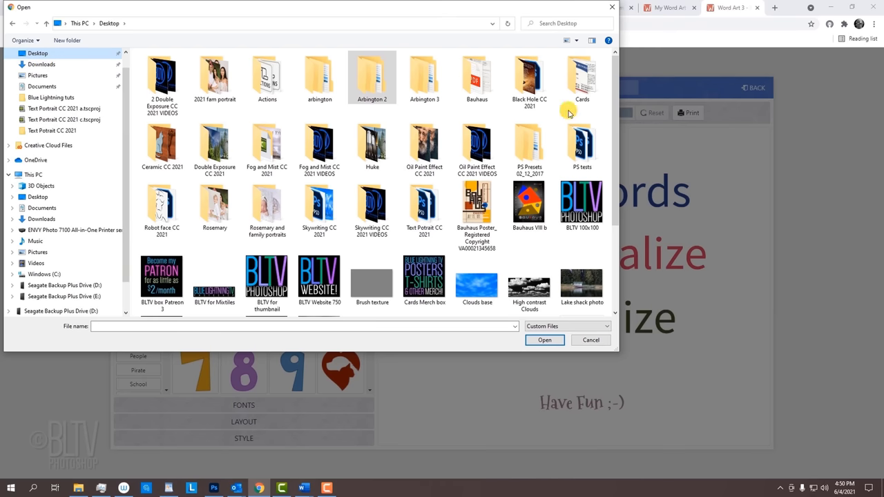
scroll(615, 131, "down", 3)
left_click(266, 227)
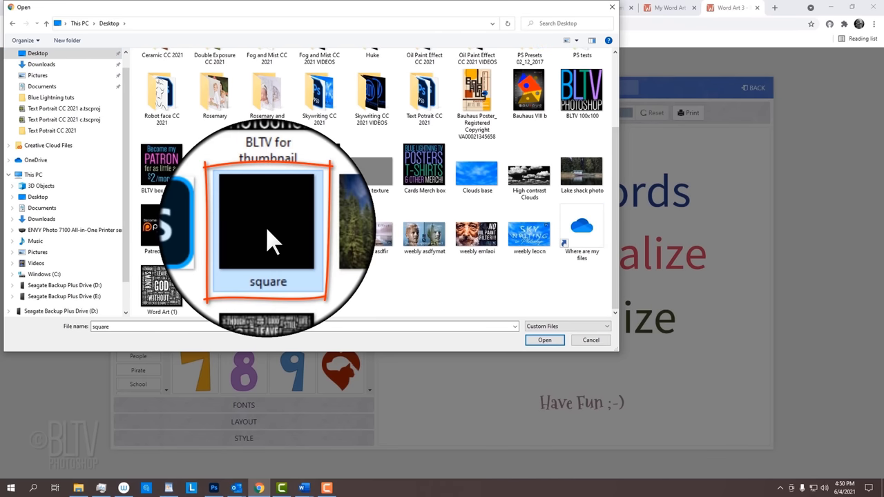
left_click(544, 340)
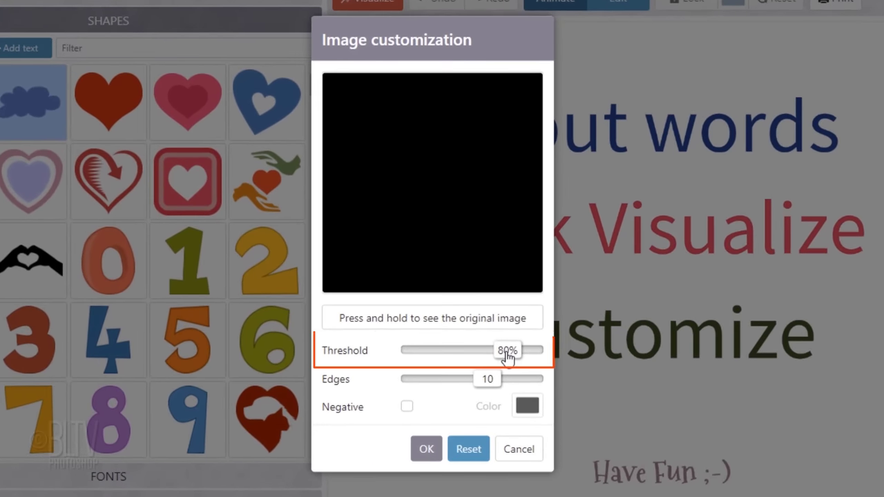
Set the shape's threshold to 100% and edges to 0, and accept it
left_click_drag(508, 355, 555, 354)
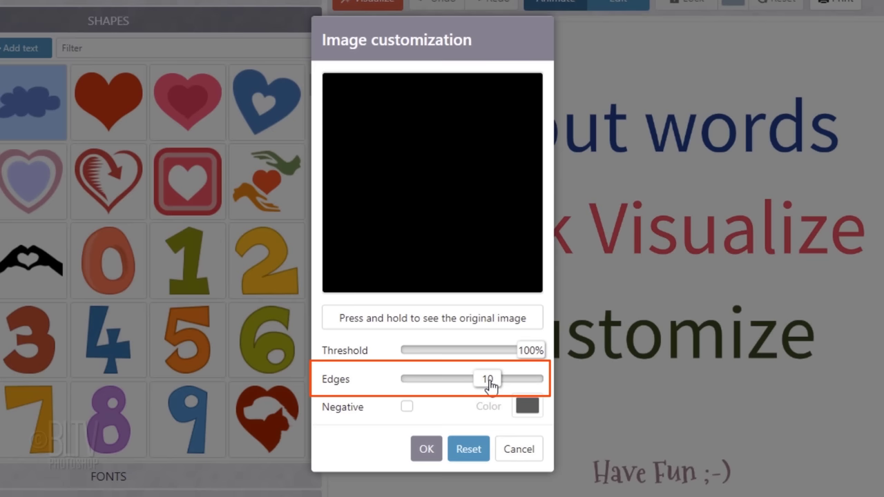
left_click_drag(491, 381, 348, 374)
left_click(426, 448)
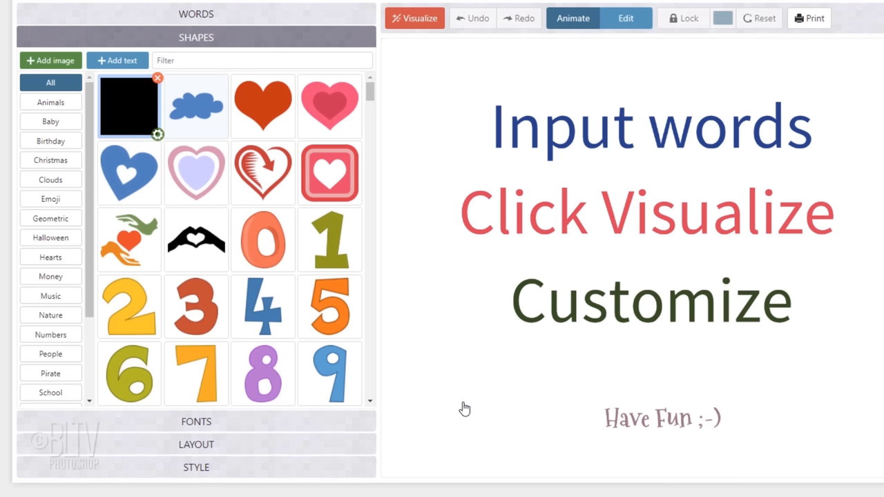
Browse the list of available fonts
left_click(197, 421)
scroll(196, 421, "down", 15)
left_click_drag(368, 335, 372, 270)
scroll(220, 294, "up", 2)
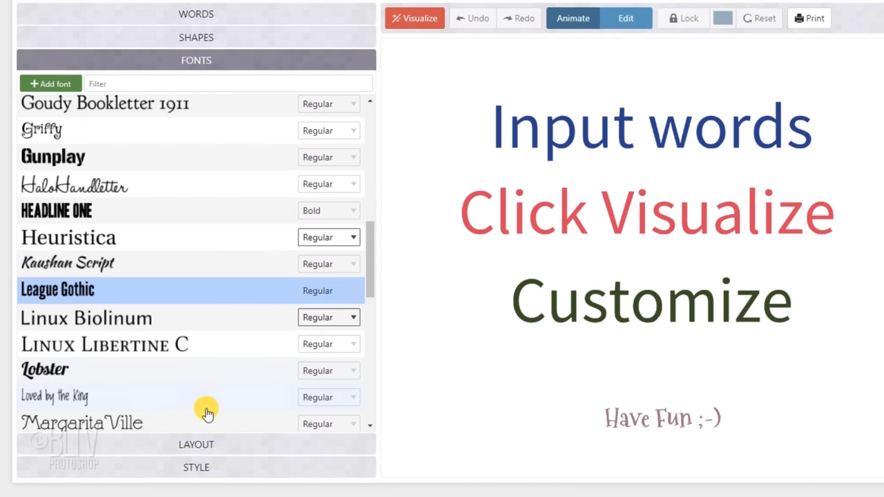
Set the layout to Vertical/Horizontal with a defined word amount of 999 and 50% density
left_click(201, 448)
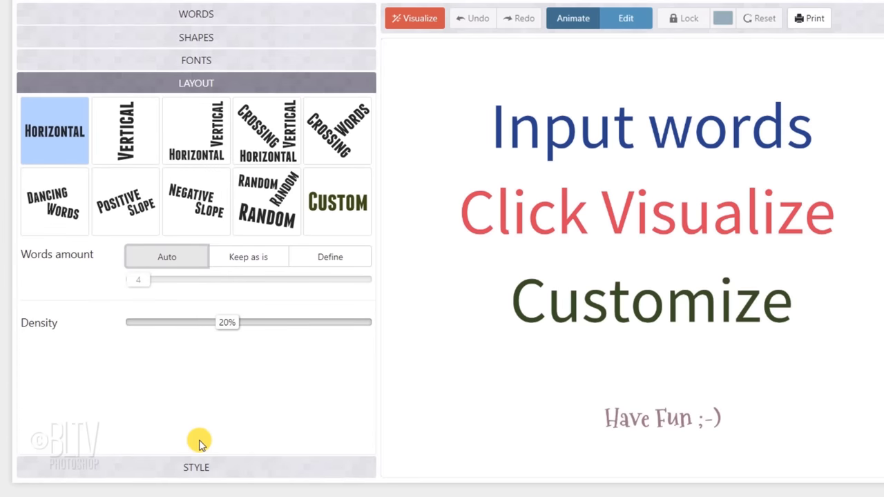
left_click(193, 125)
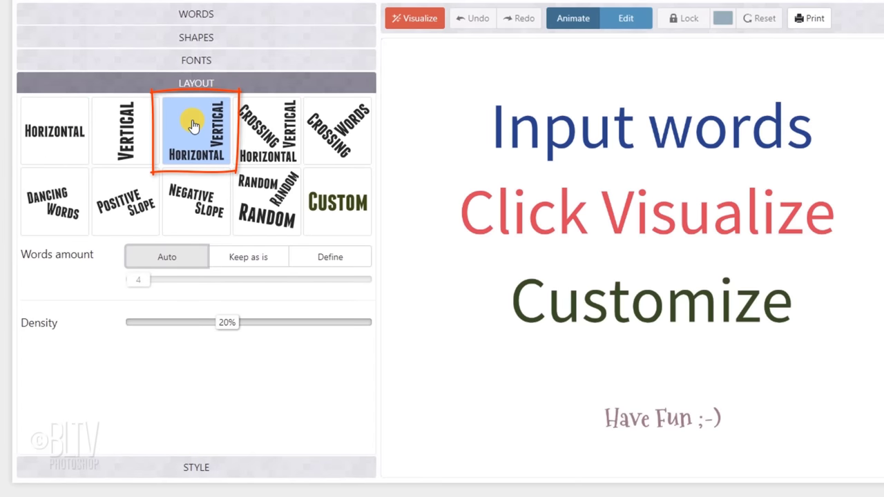
left_click(331, 259)
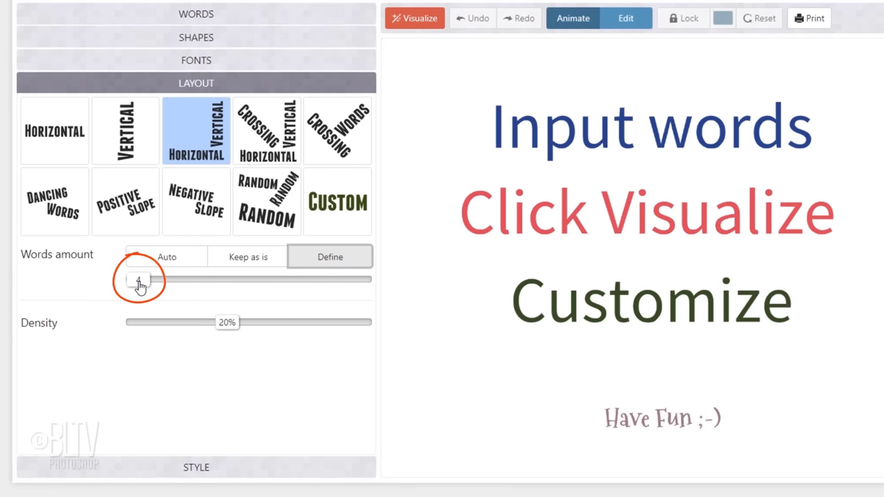
left_click_drag(138, 283, 376, 286)
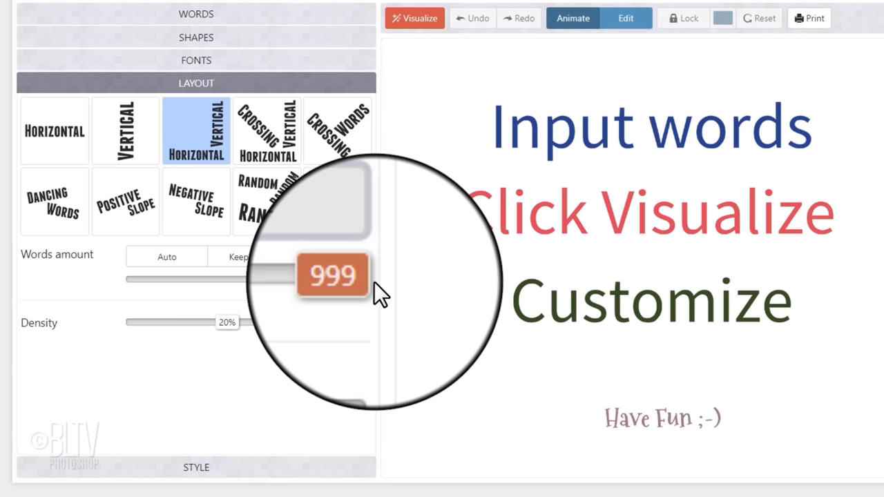
left_click_drag(227, 323, 381, 327)
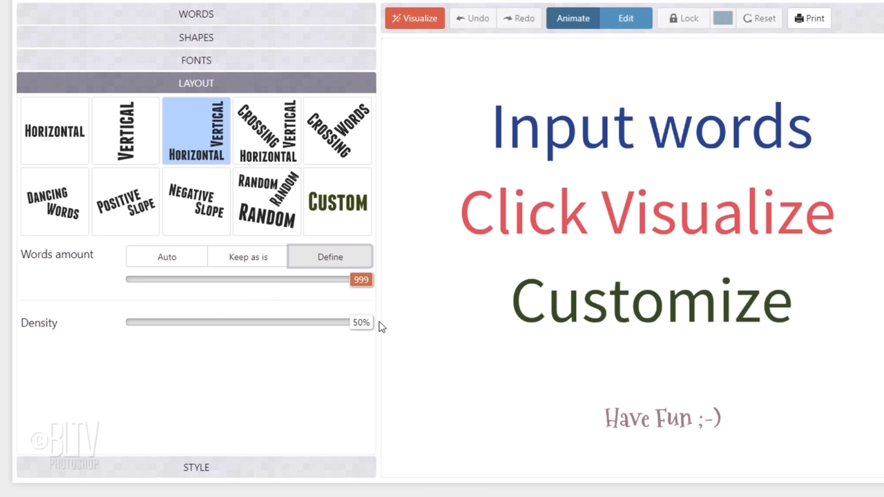
Set color emphasis to 0%, a black background color, and background image to 0%
left_click(198, 468)
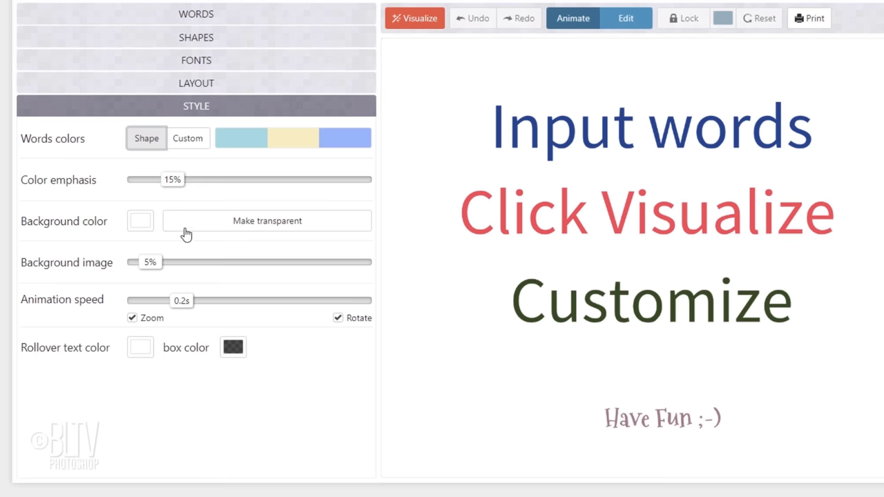
left_click_drag(172, 180, 124, 184)
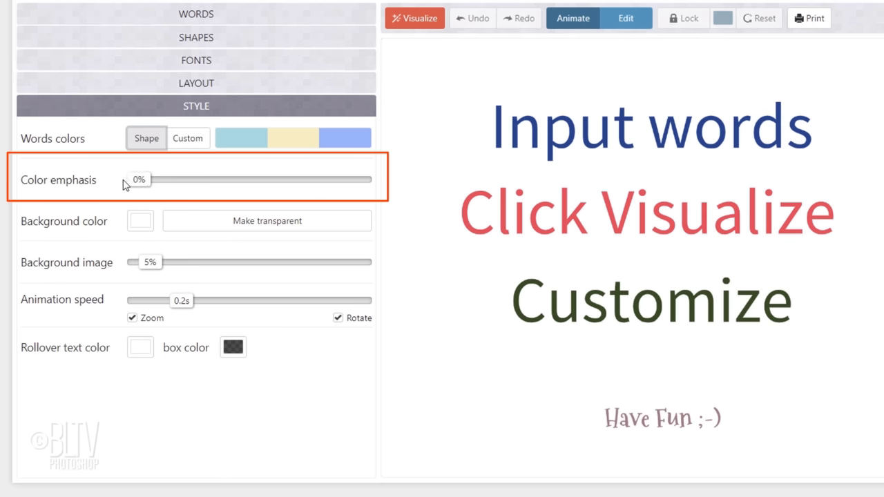
left_click(138, 223)
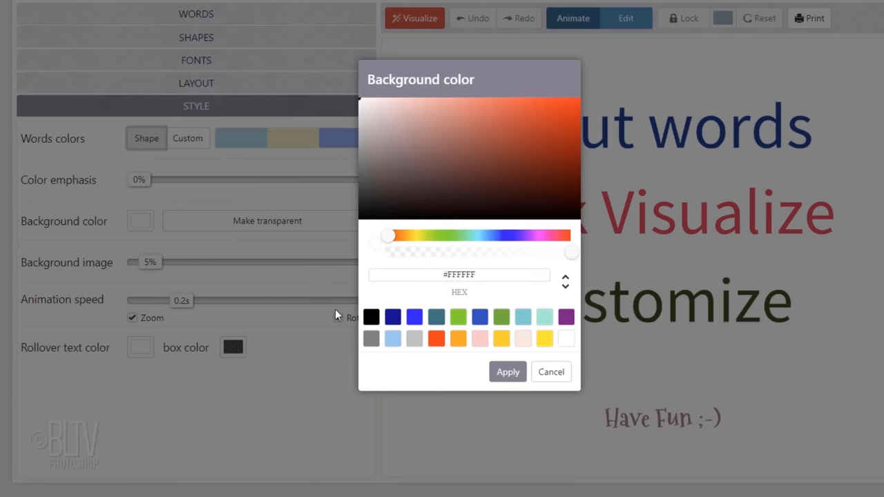
left_click(370, 316)
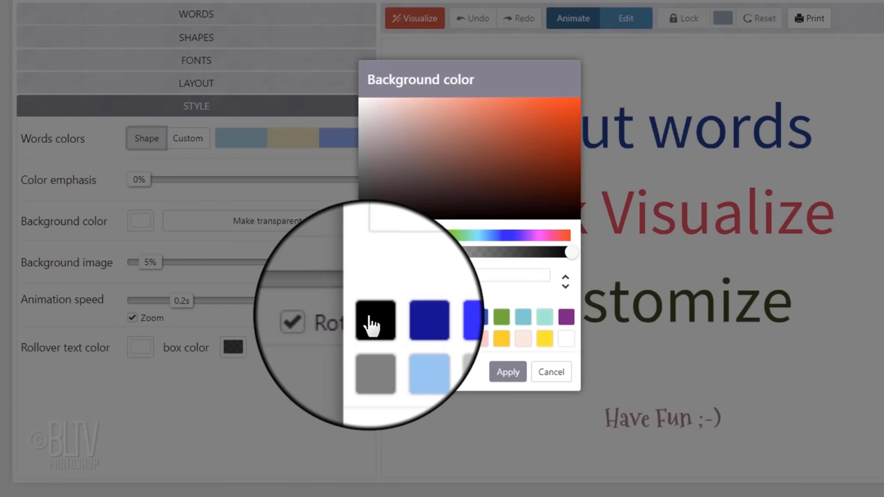
left_click(504, 372)
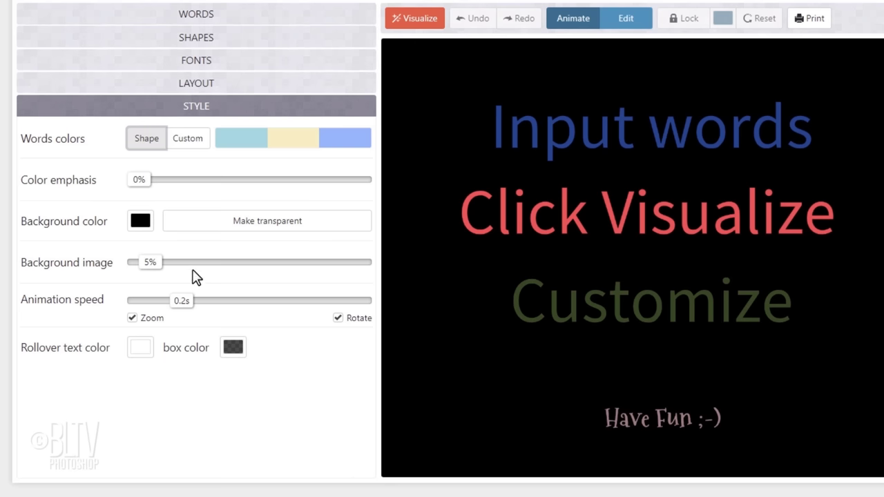
left_click_drag(150, 266, 129, 268)
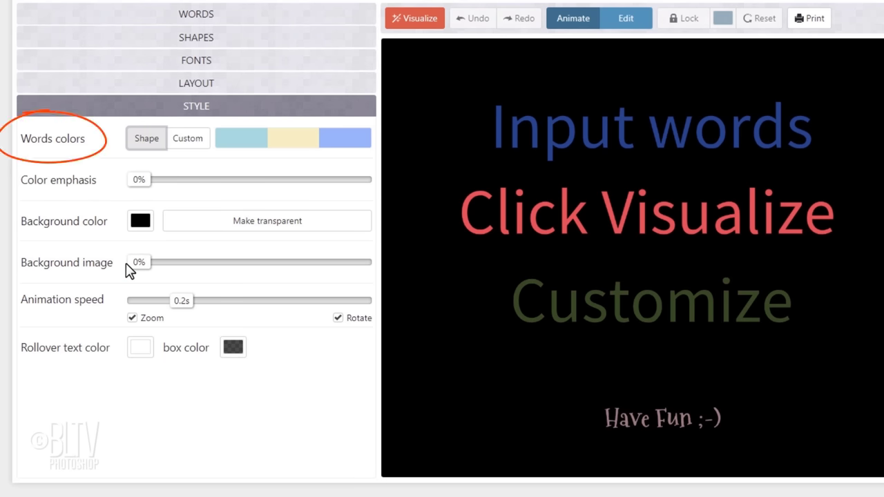
Replace the custom word colour palette with only pure white #FFFFFF
left_click(187, 139)
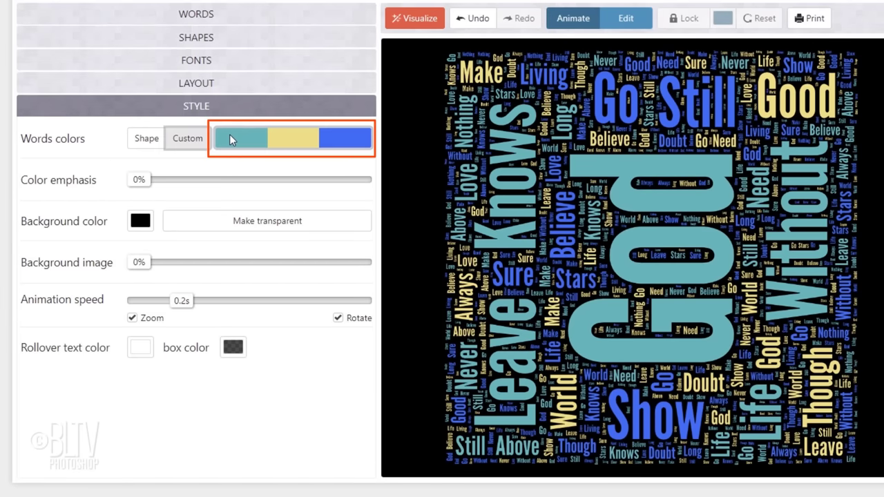
left_click(228, 134)
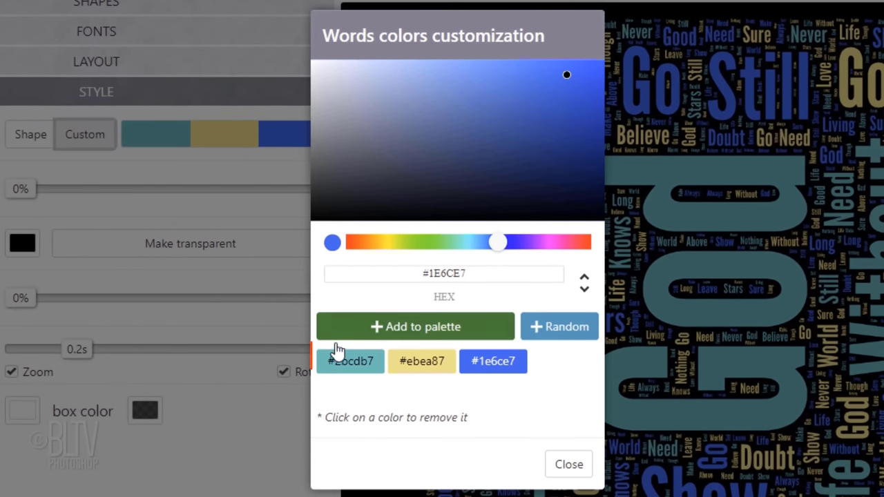
left_click(384, 330)
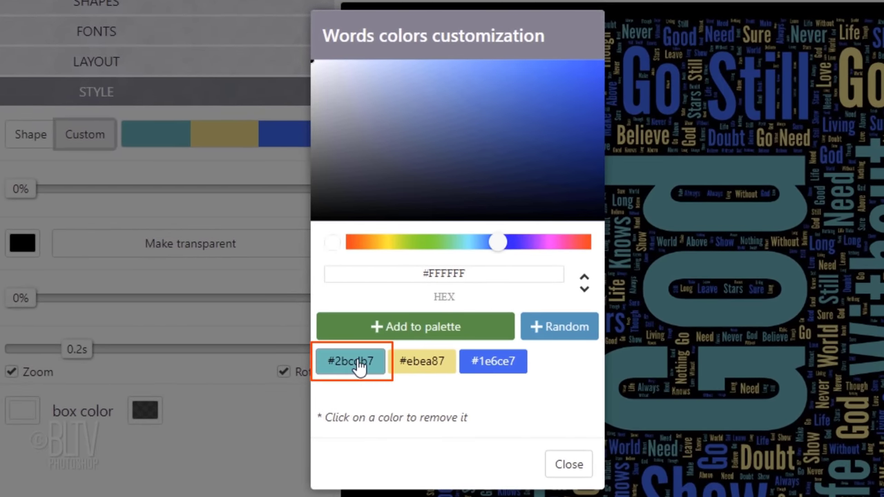
left_click(358, 368)
left_click(358, 368)
left_click(358, 368)
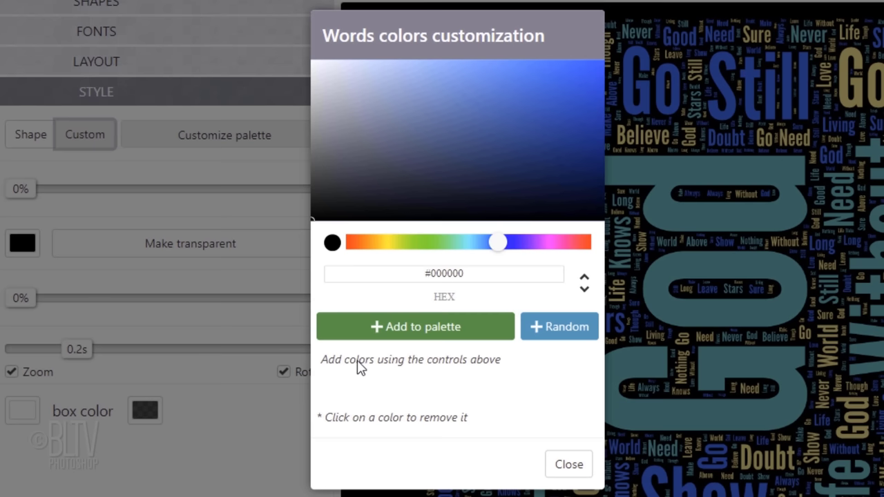
left_click(311, 60)
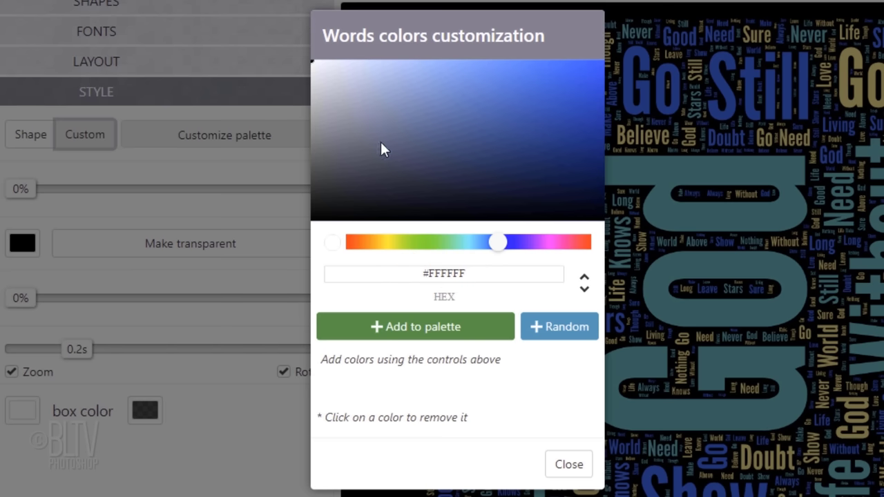
left_click(395, 331)
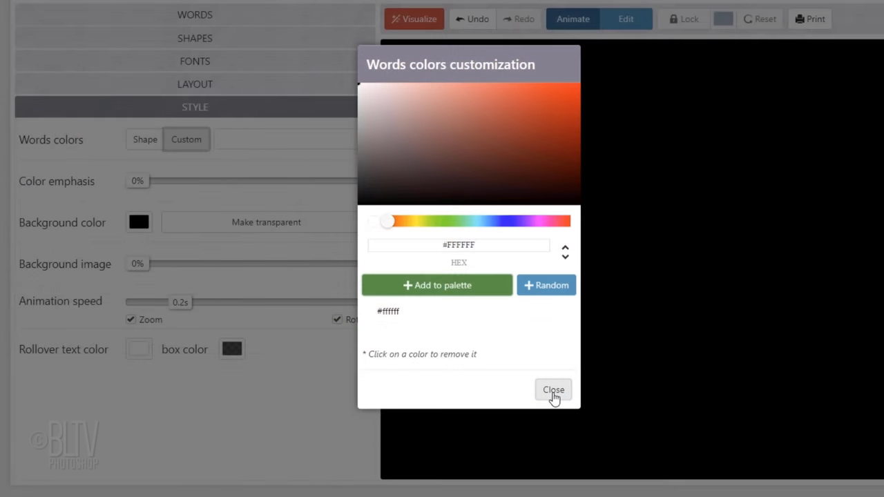
left_click(568, 467)
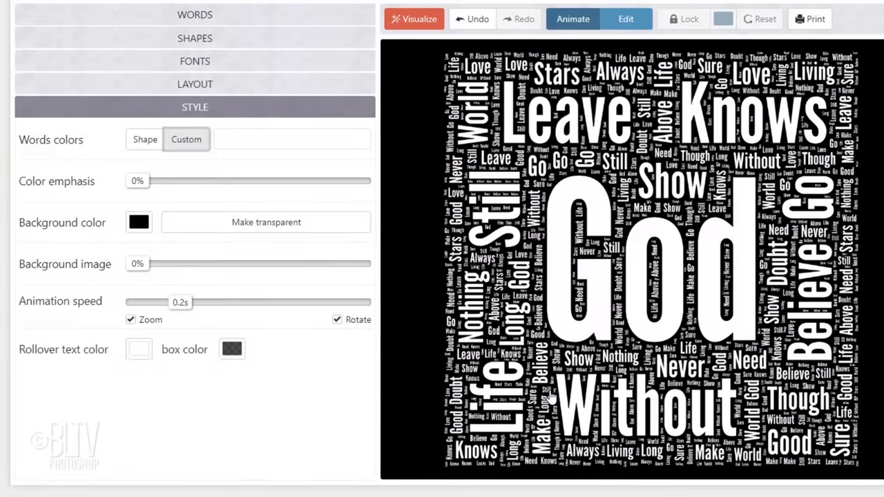
Make every word uppercase and regenerate the word cloud
left_click(416, 19)
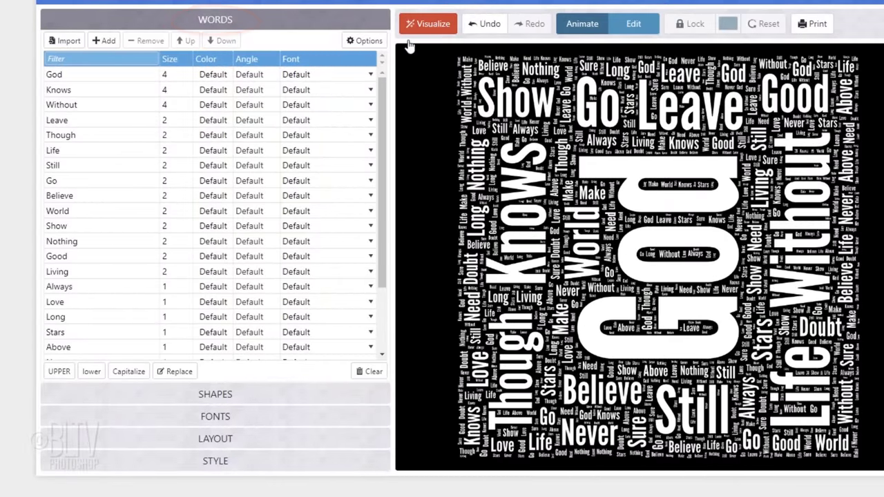
left_click(60, 373)
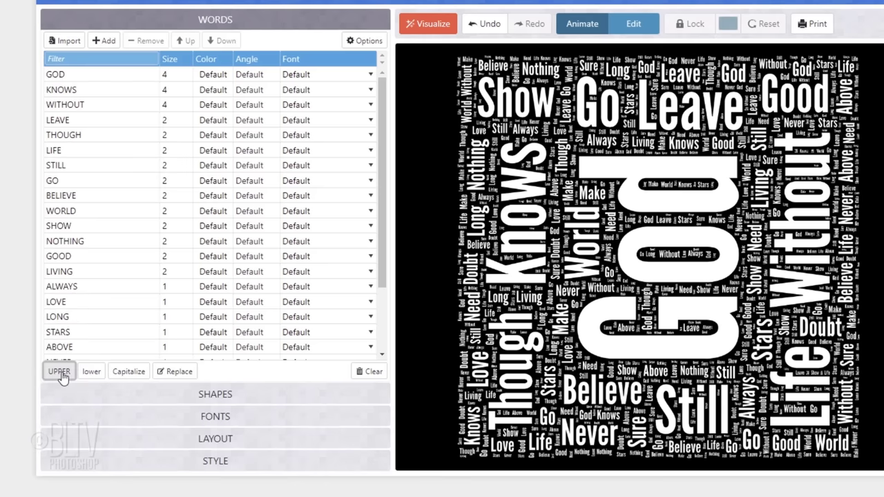
left_click(424, 22)
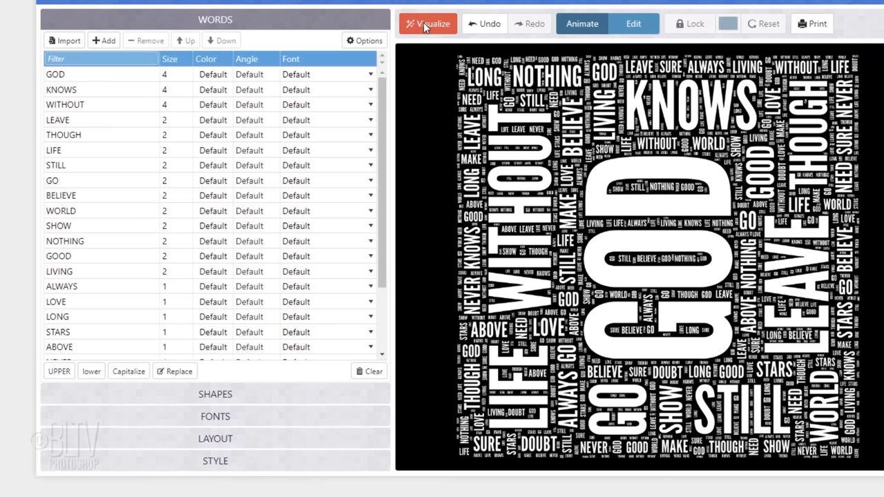
Size words by the size column and regenerate the cloud
left_click(364, 40)
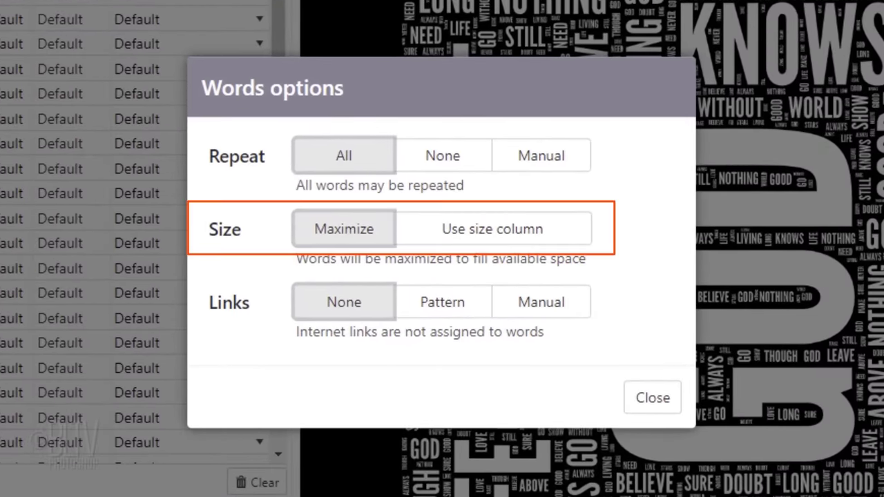
left_click(486, 230)
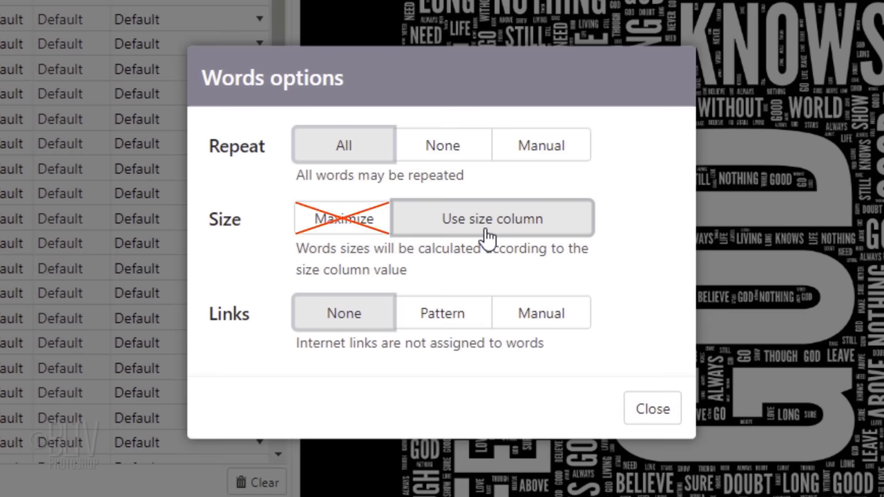
left_click(646, 414)
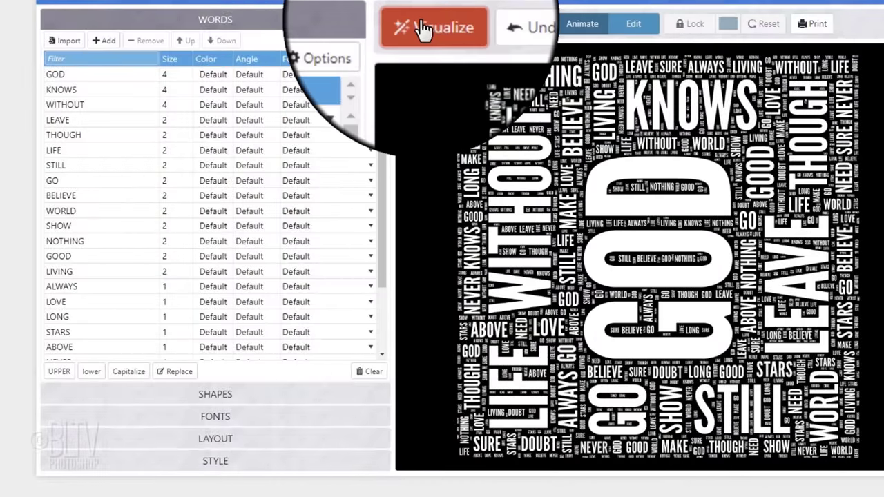
left_click(427, 25)
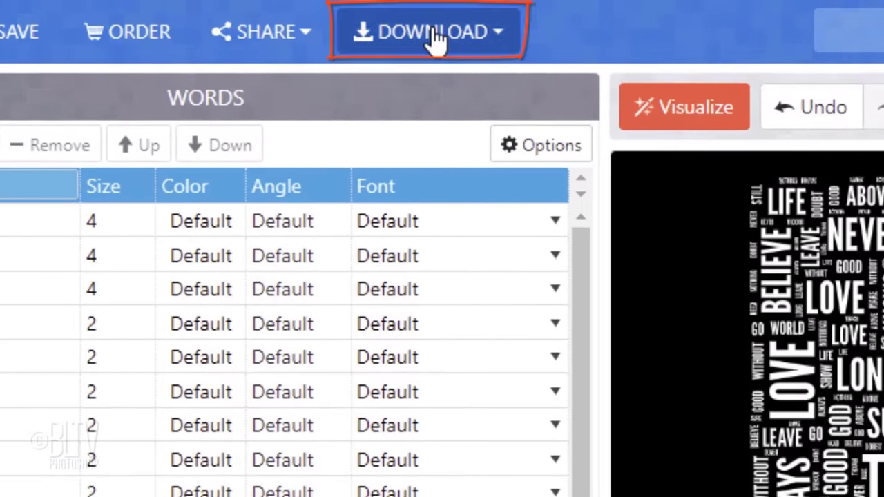
Download the word cloud as a standard JPEG, Word Art 3 (1).jpeg
left_click(432, 32)
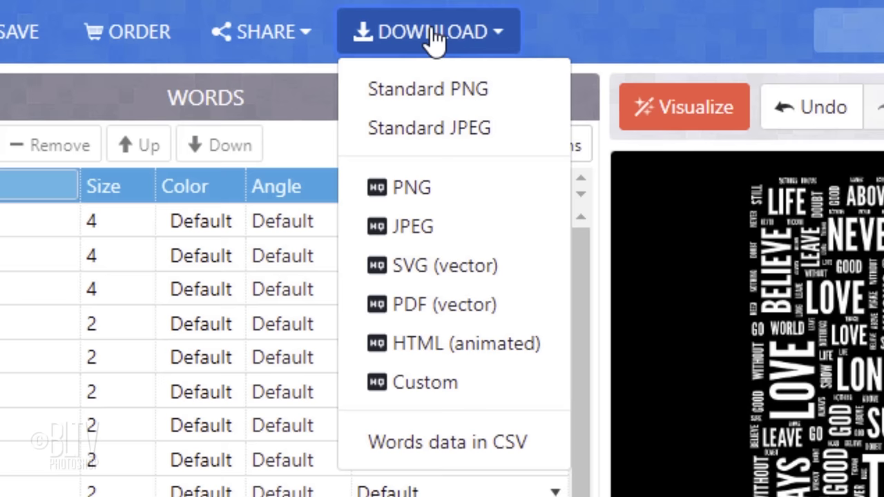
left_click(431, 129)
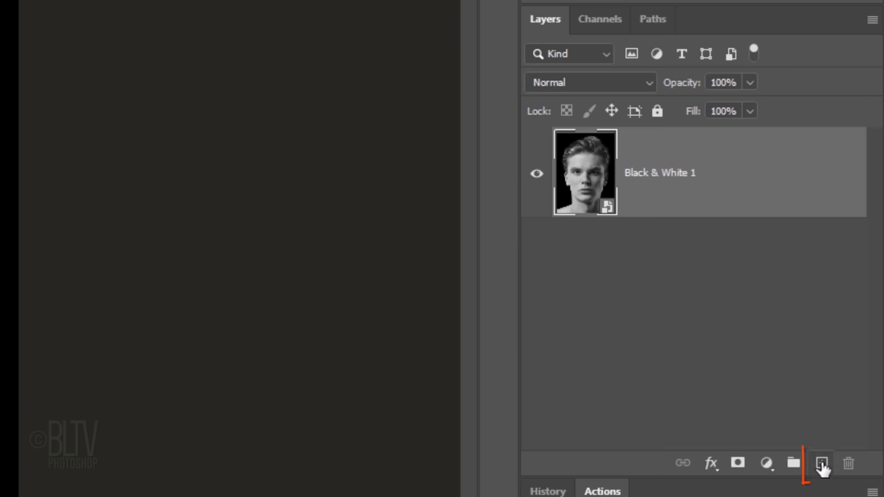
Add a black-filled layer above the portrait and Place Embedded the Word Art image
left_click(821, 464)
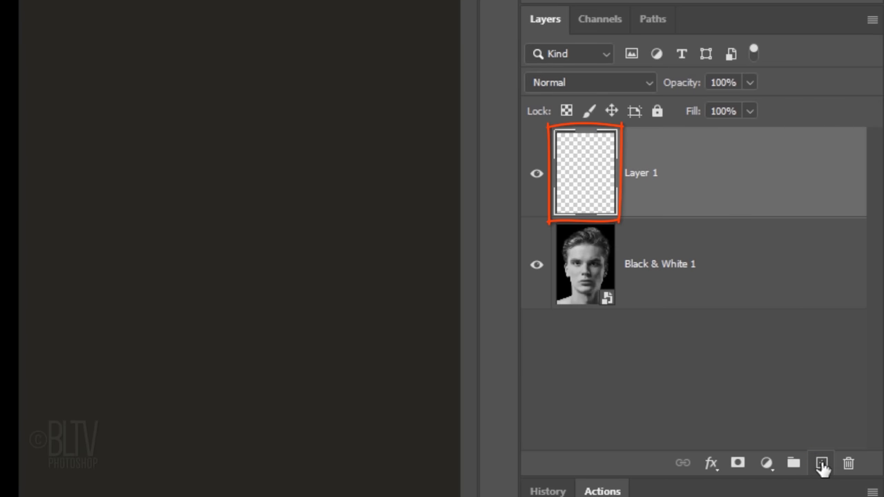
key("alt+Delete")
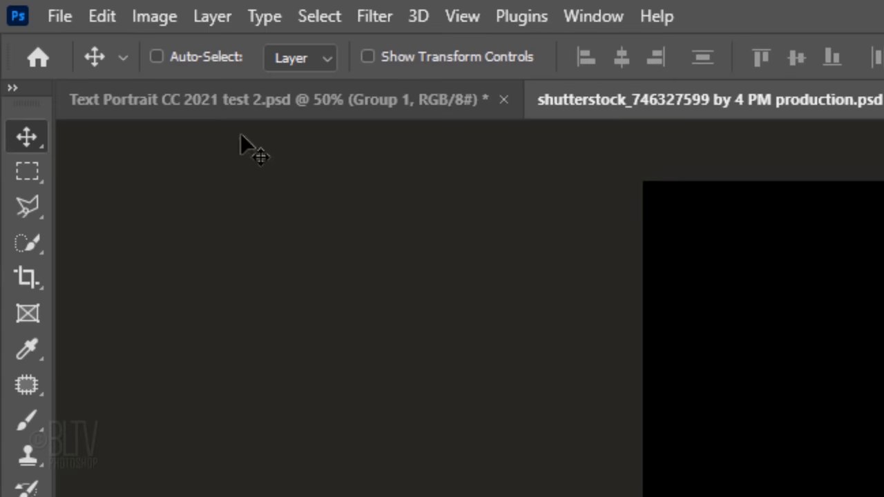
left_click(60, 16)
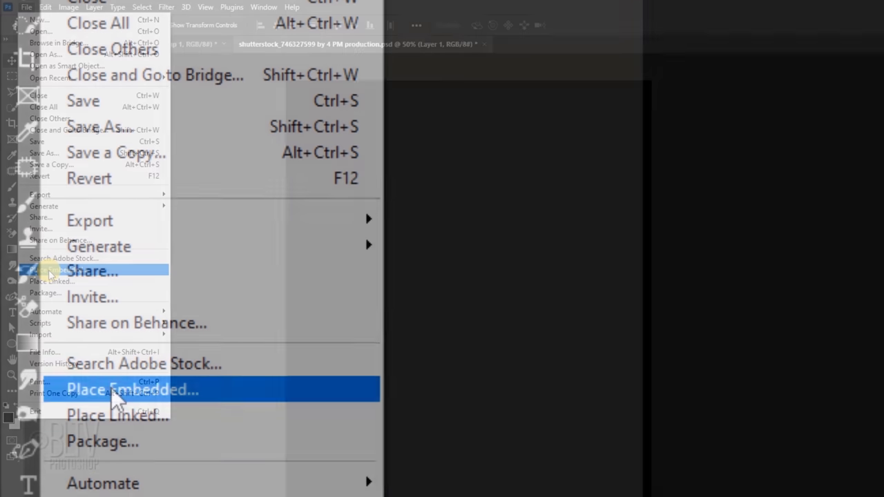
left_click(114, 390)
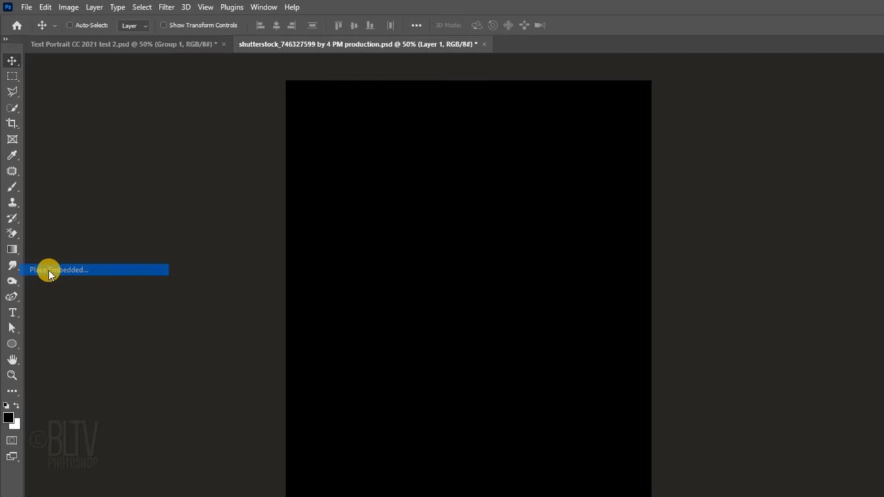
scroll(621, 207, "down", 10)
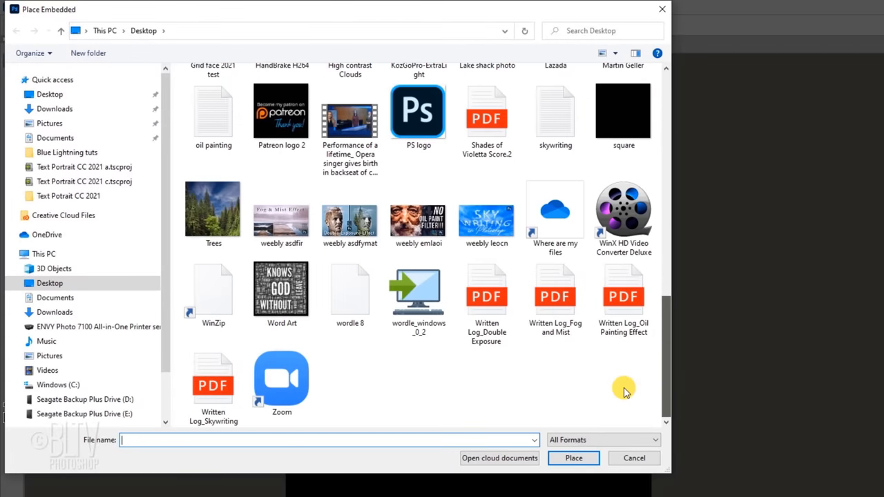
left_click(283, 294)
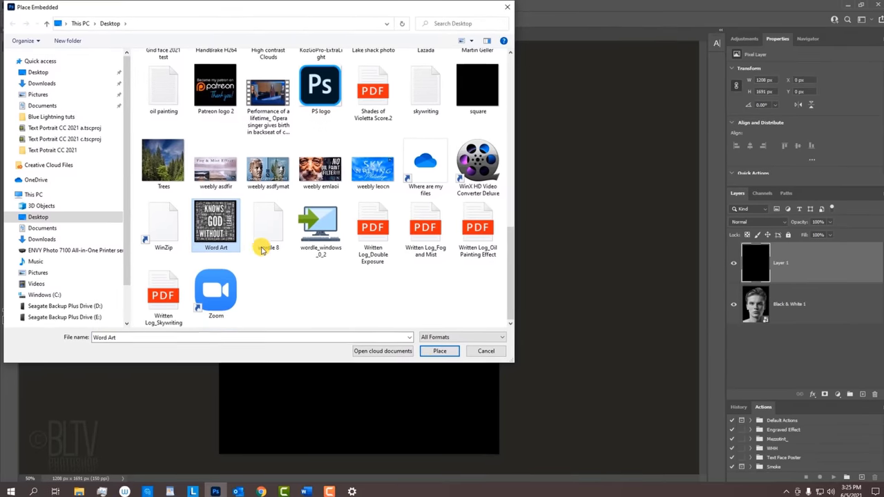
left_click(439, 350)
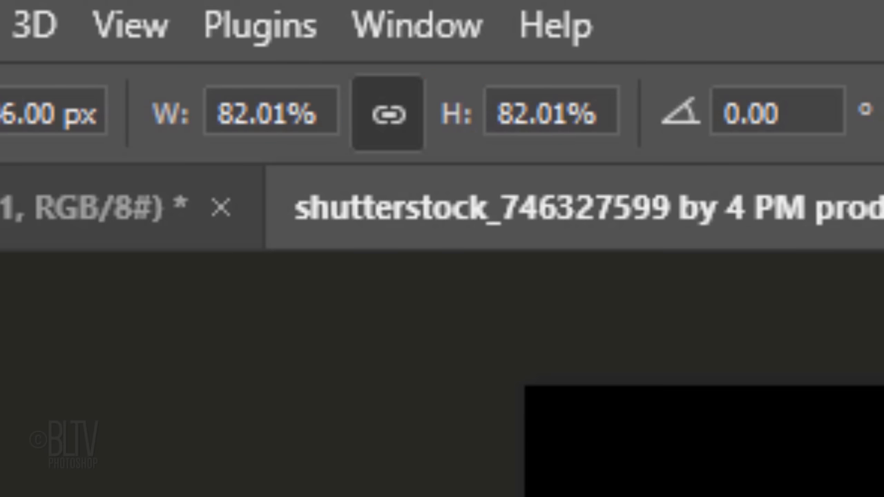
Scale the placed Word Art to about 50% and set its blend mode to Lighten
left_click(172, 114)
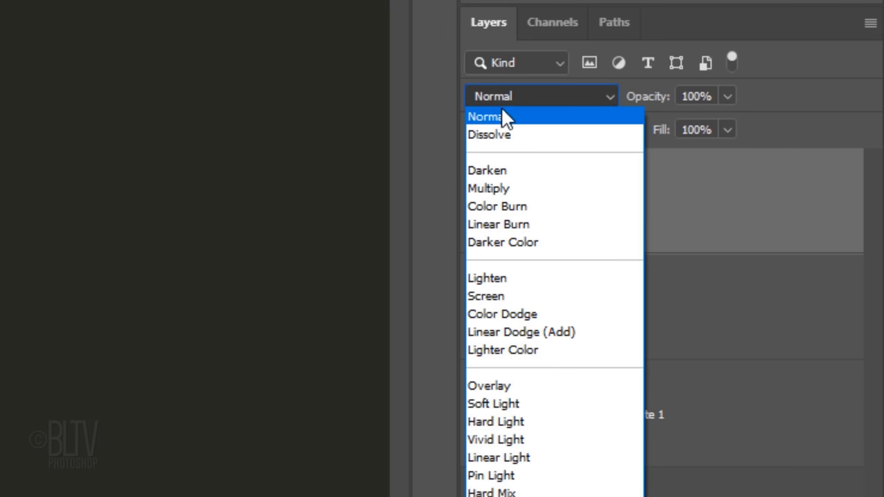
left_click(485, 280)
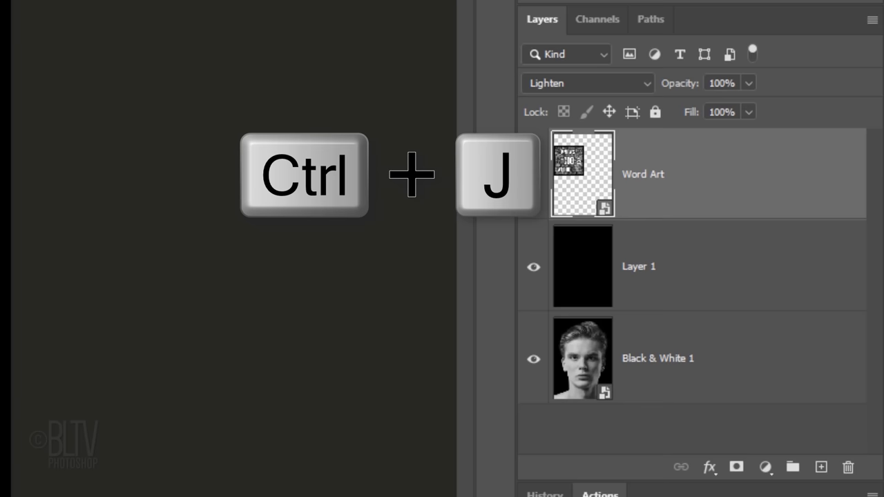
Duplicate the Word Art layer, rotate the copy 90° clockwise, and make another copy
key("ctrl+j")
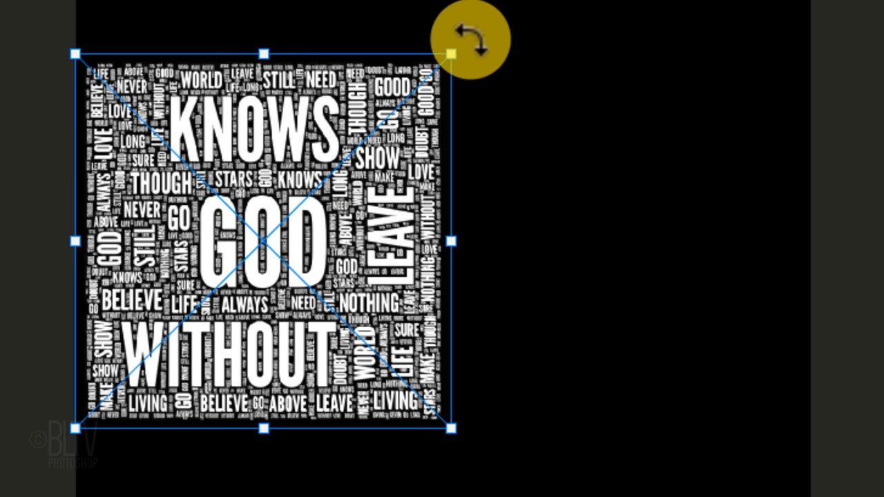
key("shift")
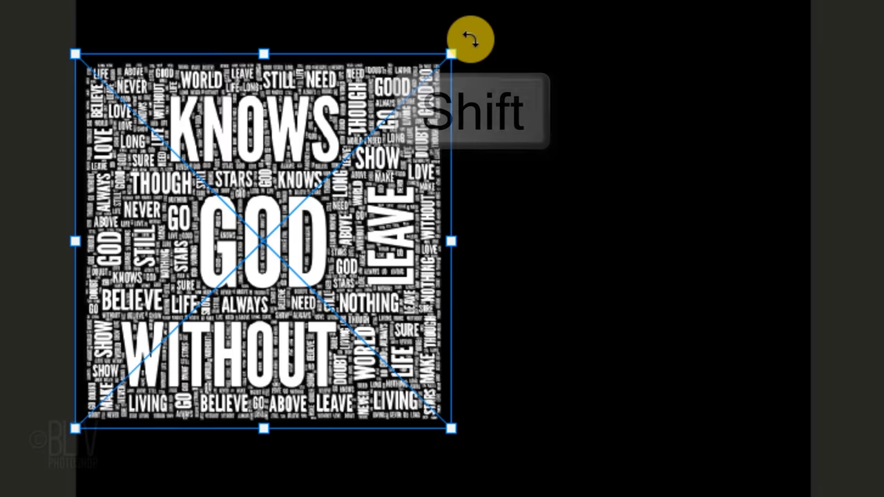
left_click_drag(470, 39, 408, 410)
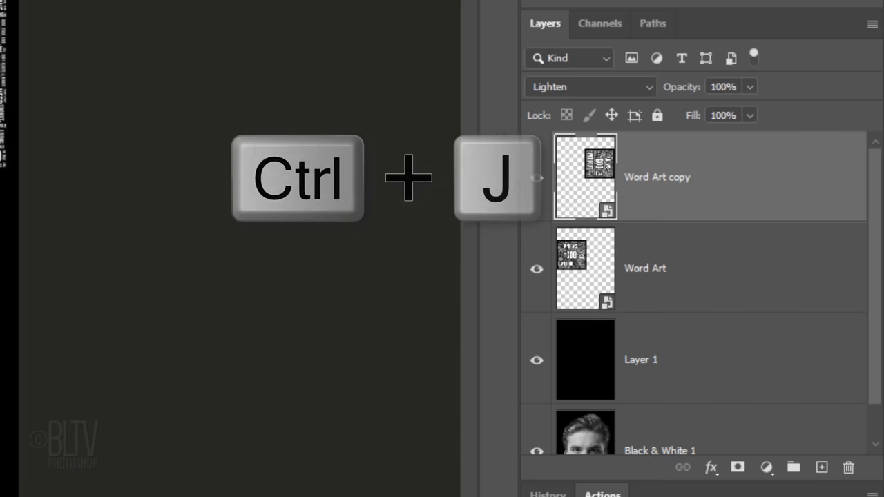
key("ctrl+j")
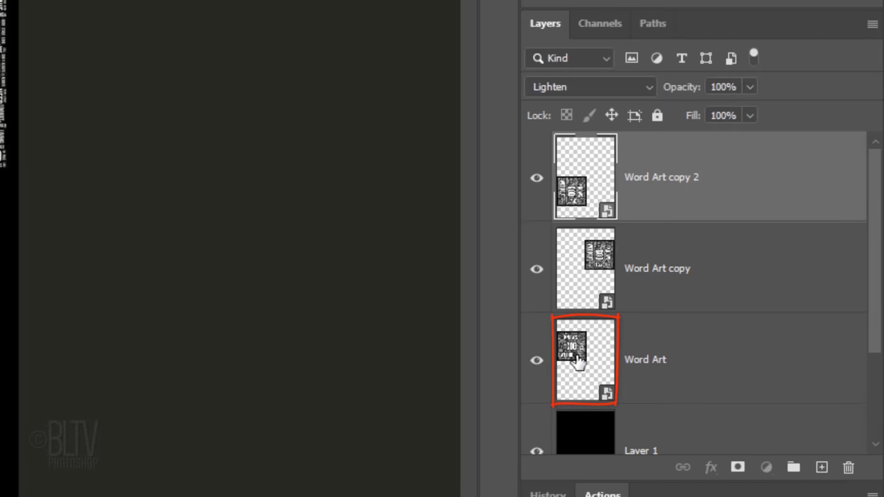
left_click(577, 360)
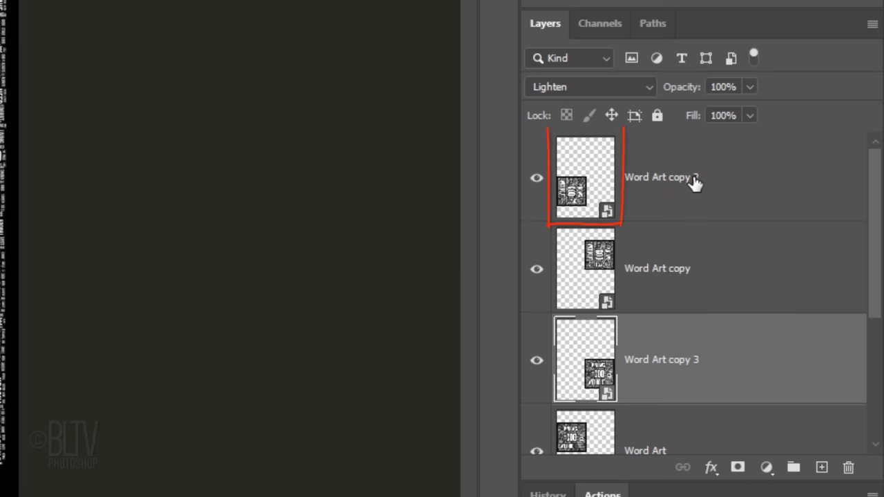
Combine all four Word Art layers into one smart object
left_click(695, 183)
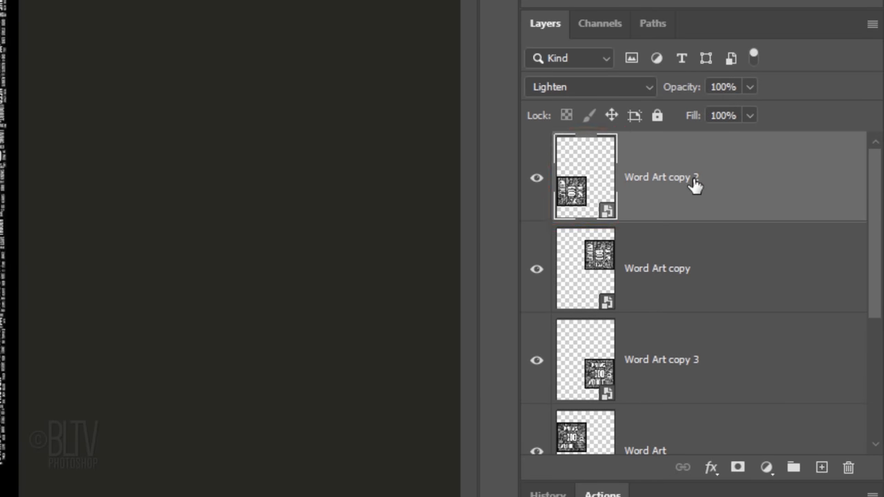
left_click(657, 434, "shift")
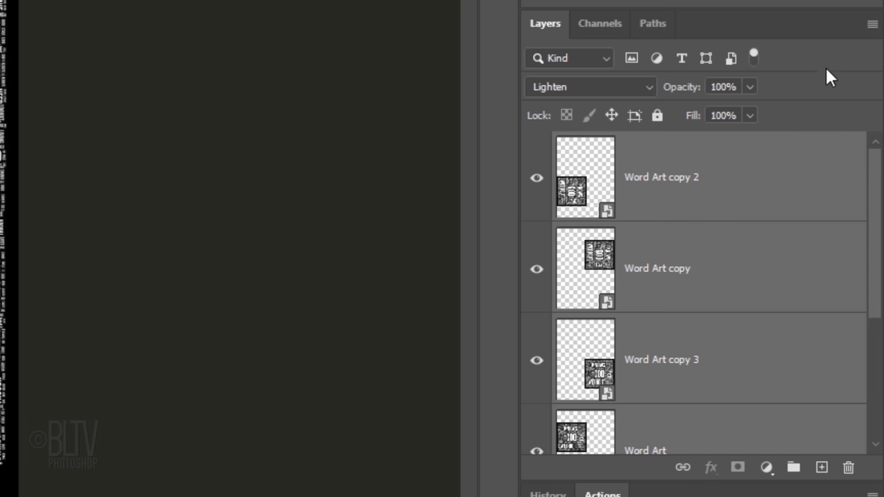
left_click(871, 23)
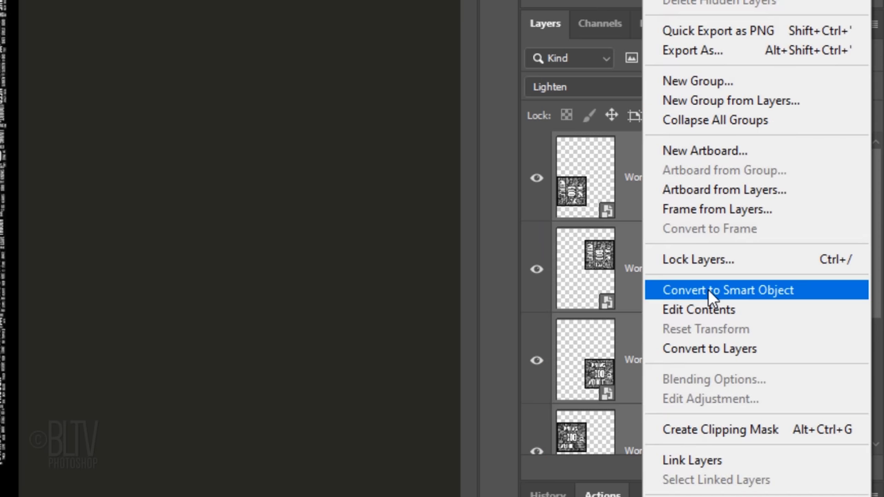
left_click(707, 290)
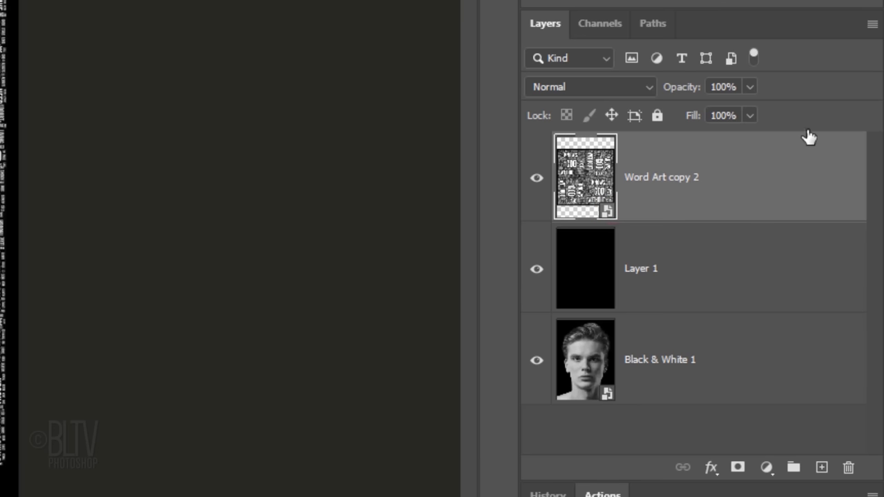
Duplicate the combined layer into a new document named 'word clouds'
left_click(872, 24)
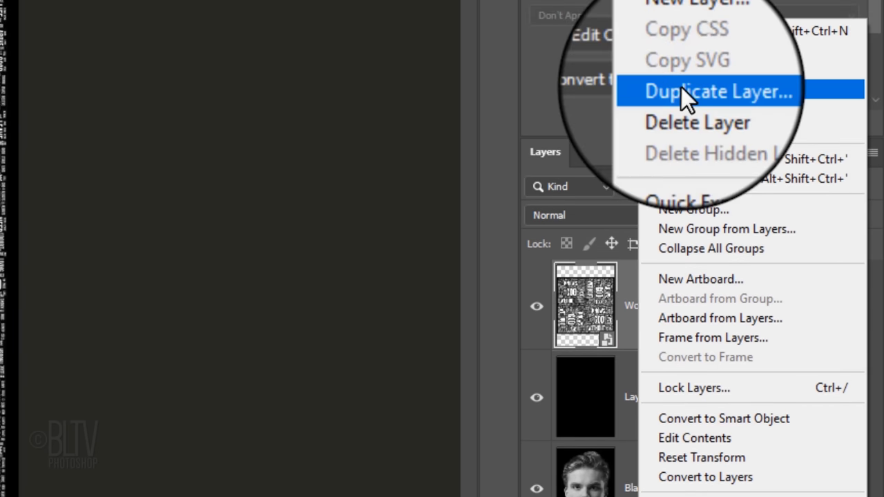
left_click(680, 87)
left_click(407, 269)
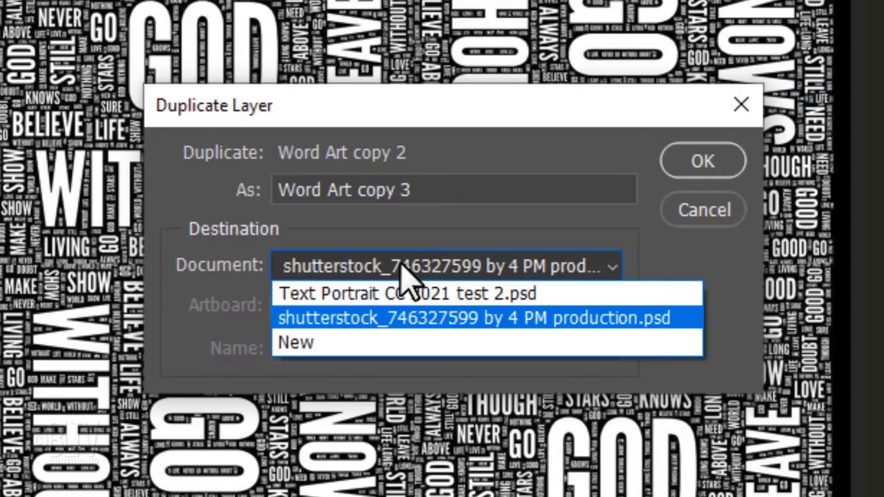
left_click(393, 344)
type("word clouds")
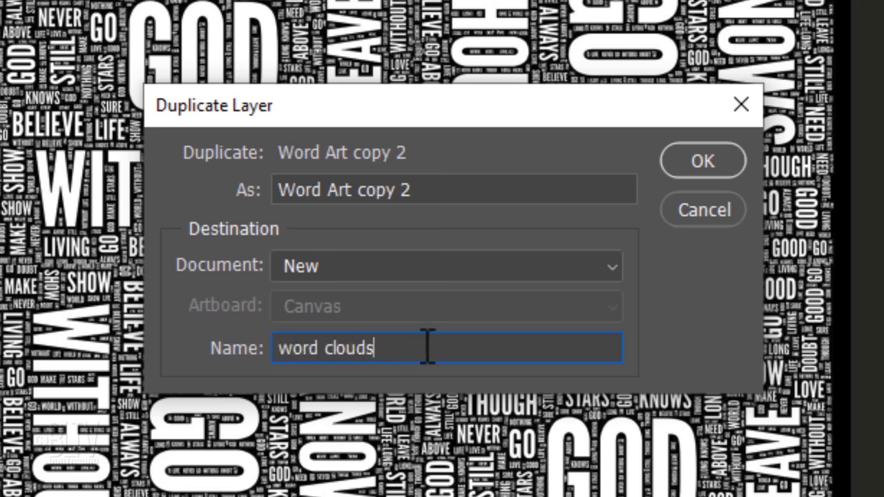
left_click(704, 158)
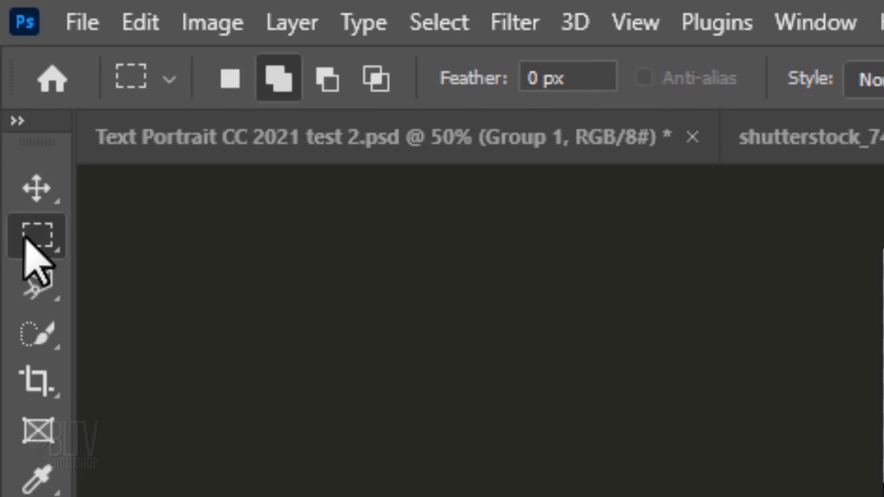
Crop the document to the selection (1160 × 1365 px) and define the pattern 'word clouds'
right_click(31, 237)
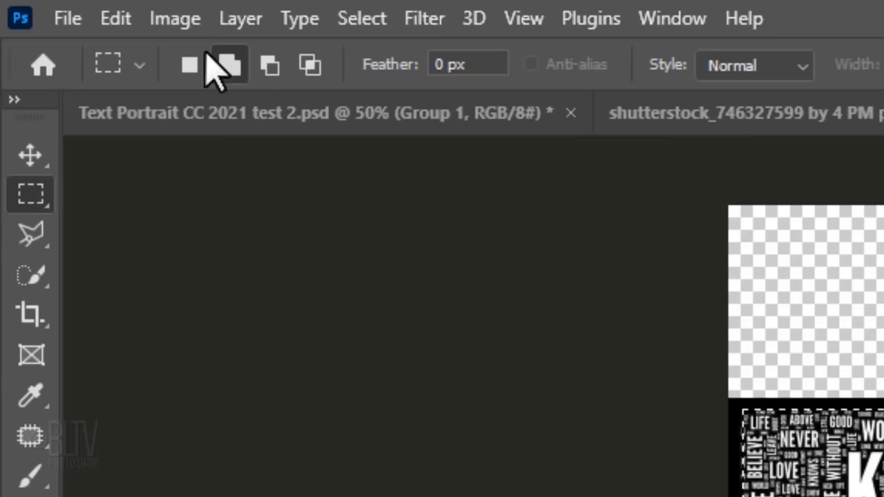
left_click(174, 19)
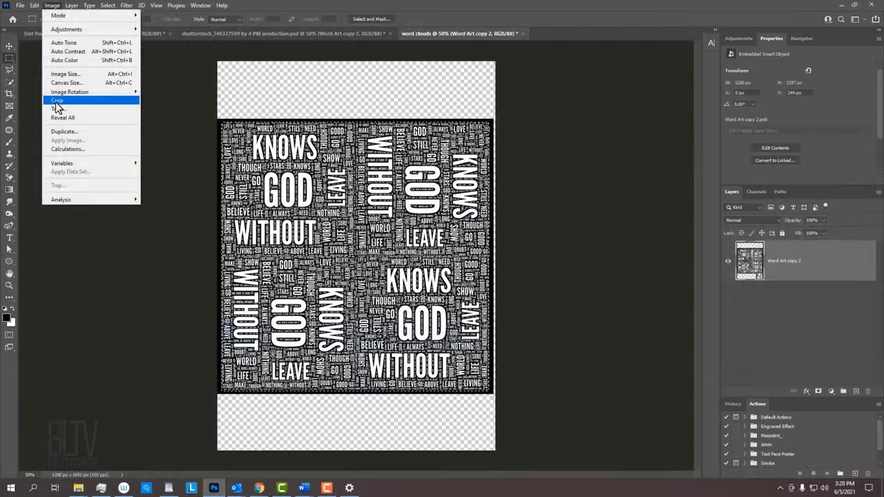
left_click(191, 336)
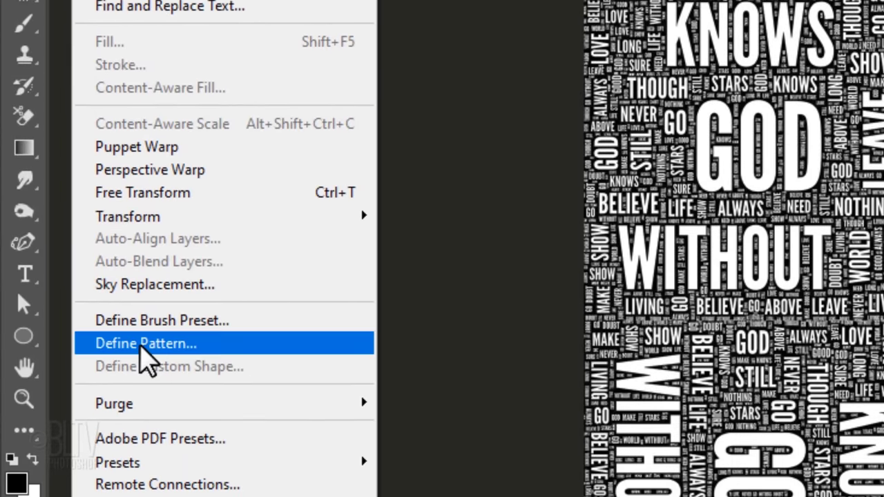
left_click(145, 343)
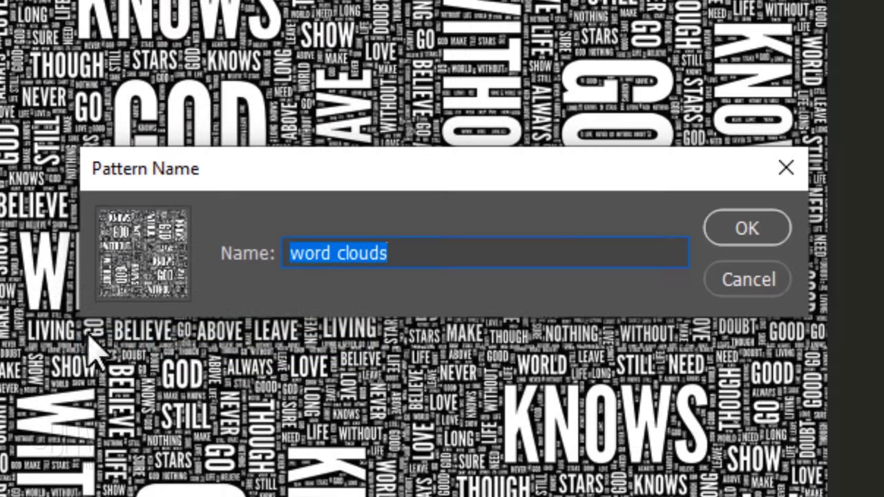
left_click(745, 227)
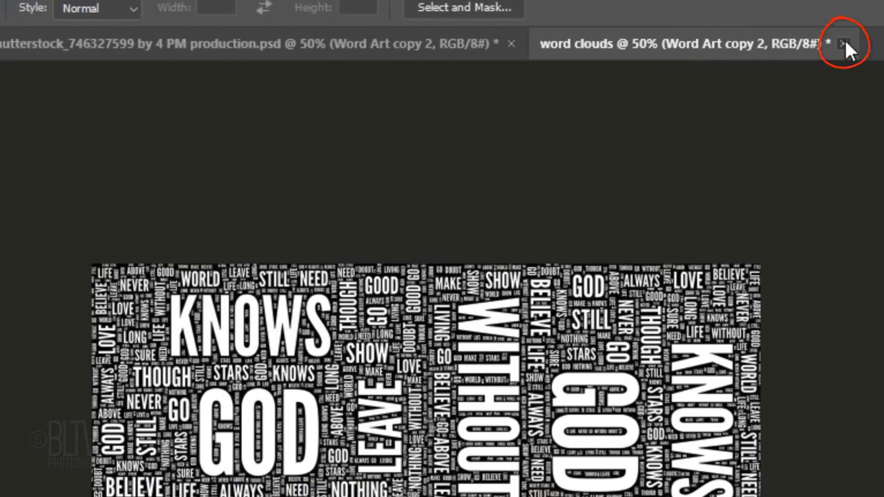
Close the word clouds document and discard its unsaved changes
left_click(523, 33)
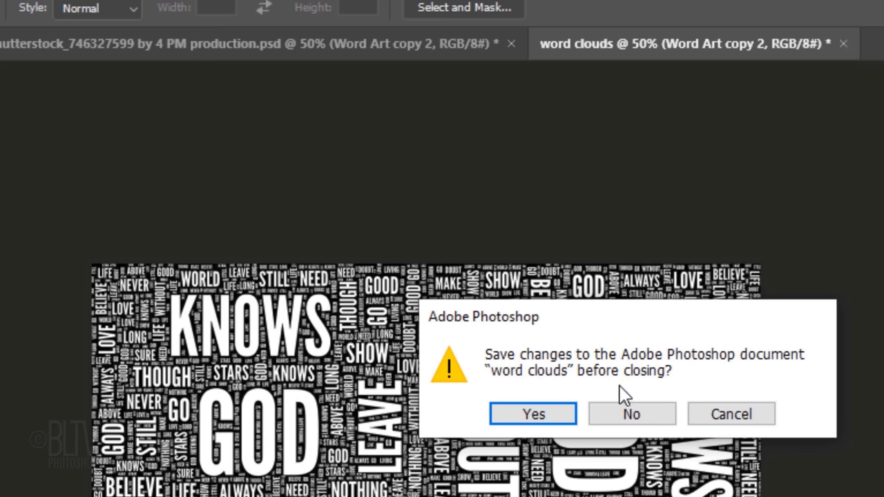
left_click(620, 423)
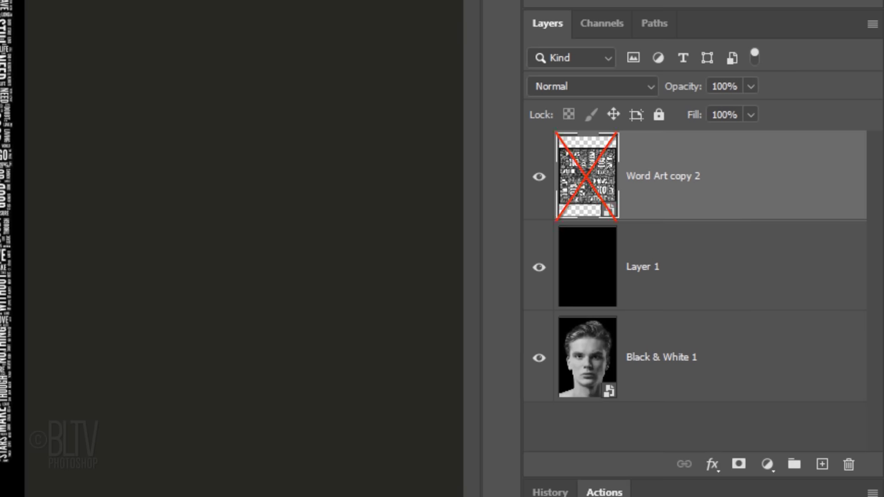
Delete the Word Art copy 2 layer and give Layer 1 a word clouds Pattern Overlay
key("Delete")
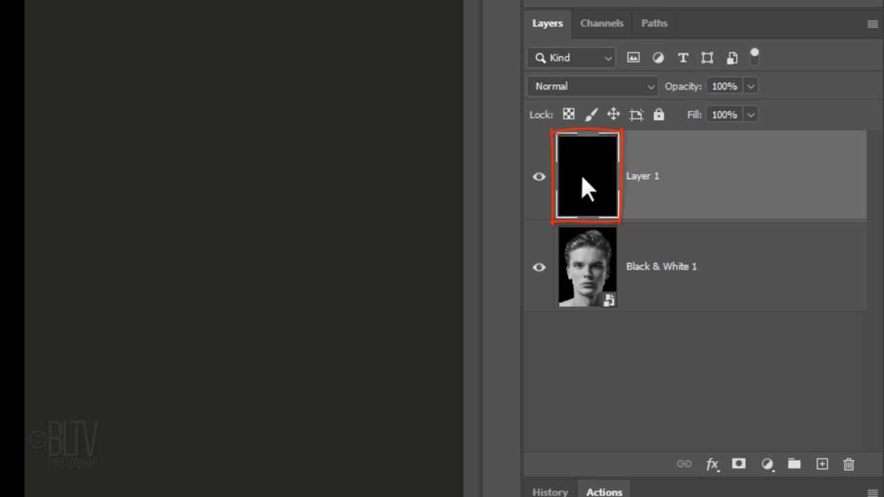
double_click(586, 188)
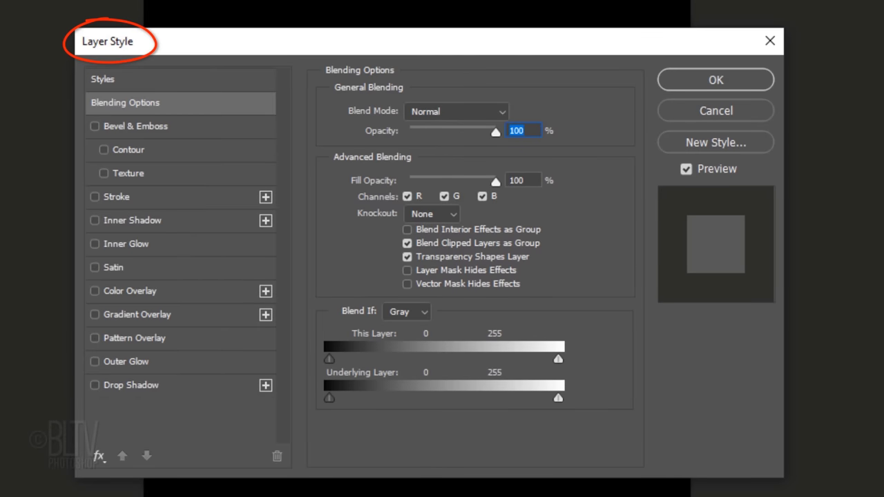
left_click(132, 336)
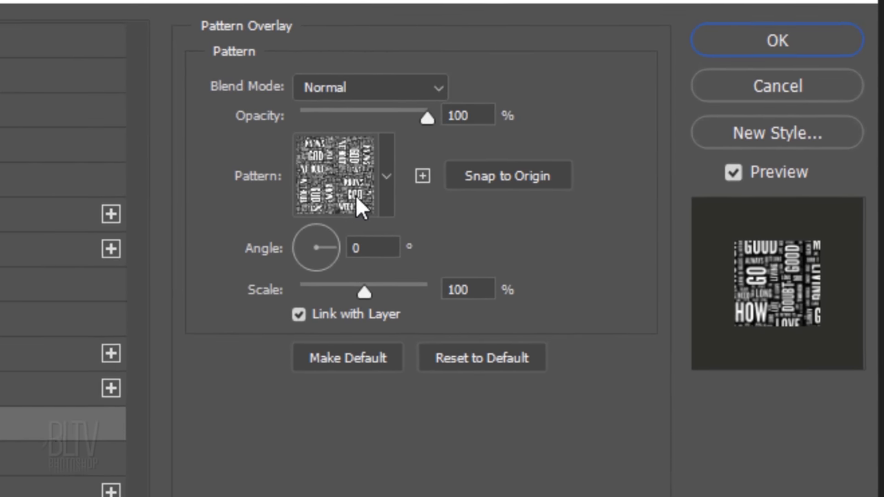
left_click(386, 177)
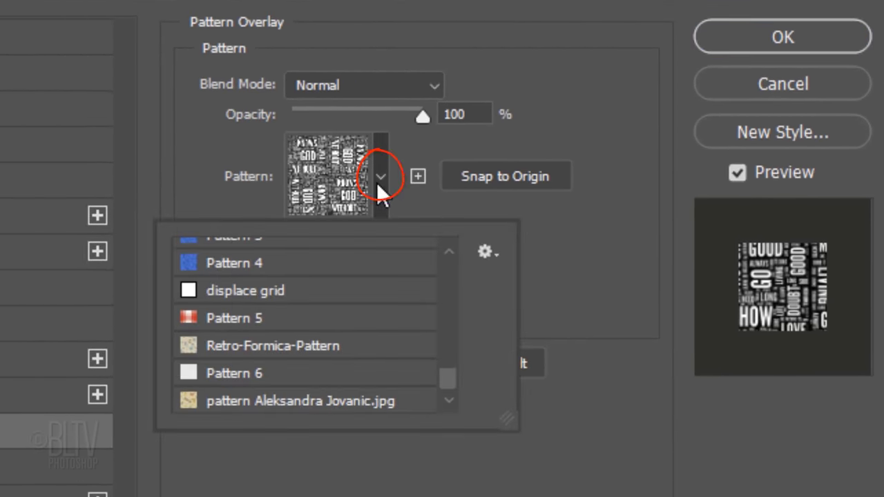
scroll(443, 425, "down", 1)
left_click(243, 401)
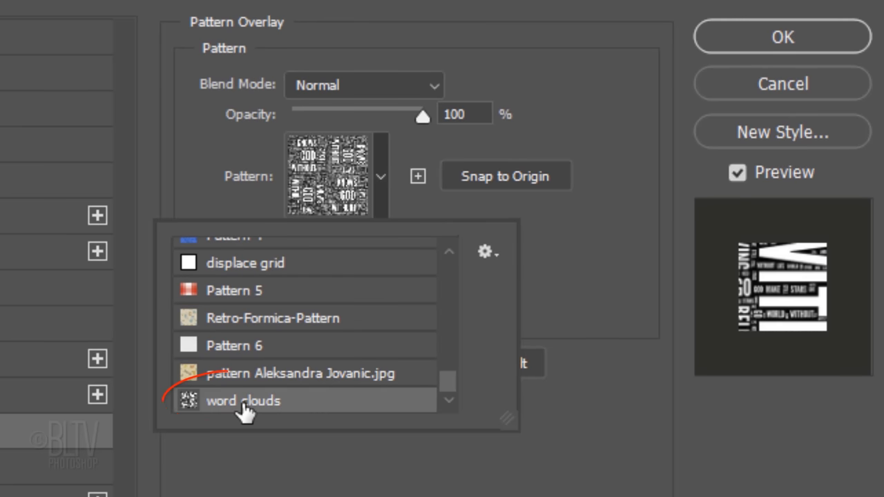
left_click(571, 371)
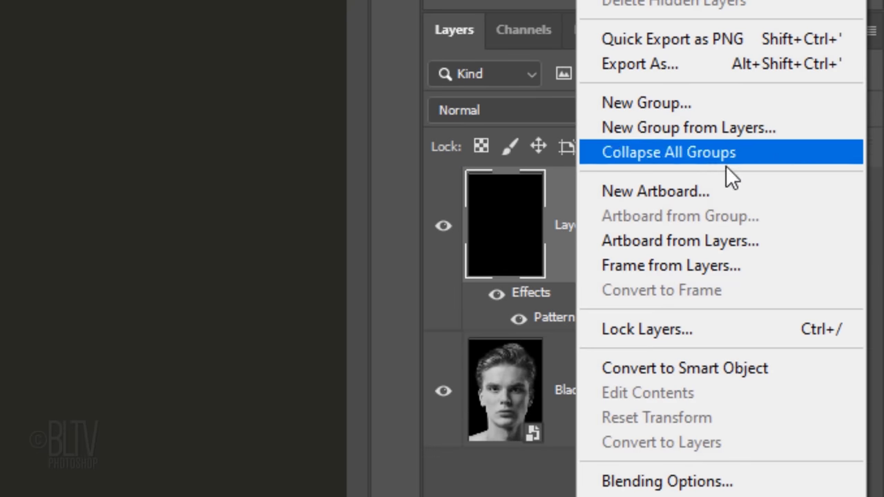
Convert Layer 1 to a smart object and move Black & White 1 above it, blending Multiply
left_click(605, 369)
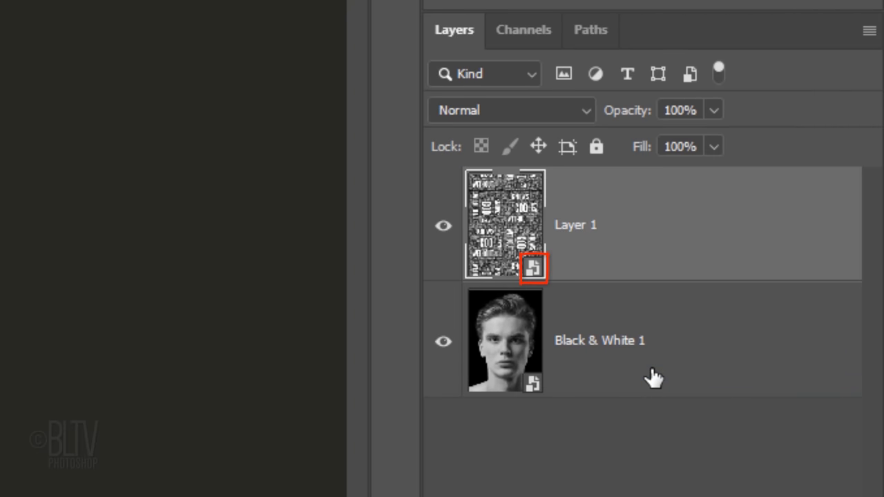
mouse_move(647, 345)
left_mouse_down()
mouse_move(646, 178)
mouse_move(655, 185)
left_mouse_up()
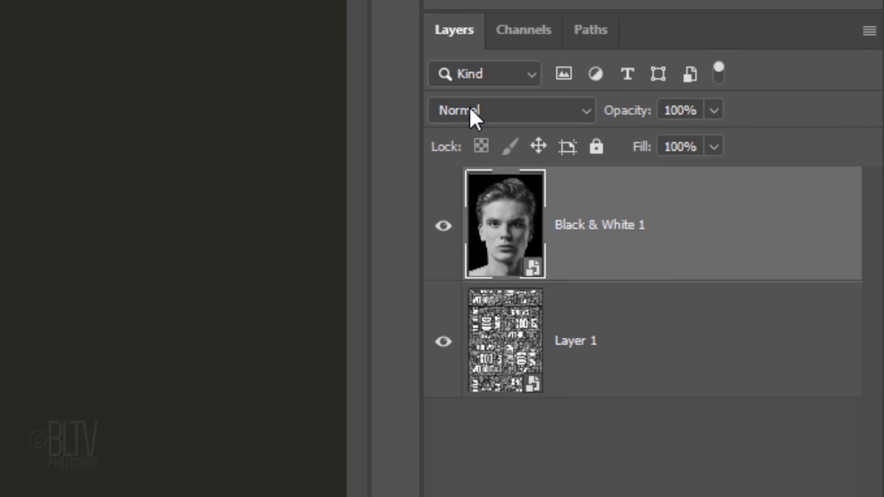
left_click(469, 107)
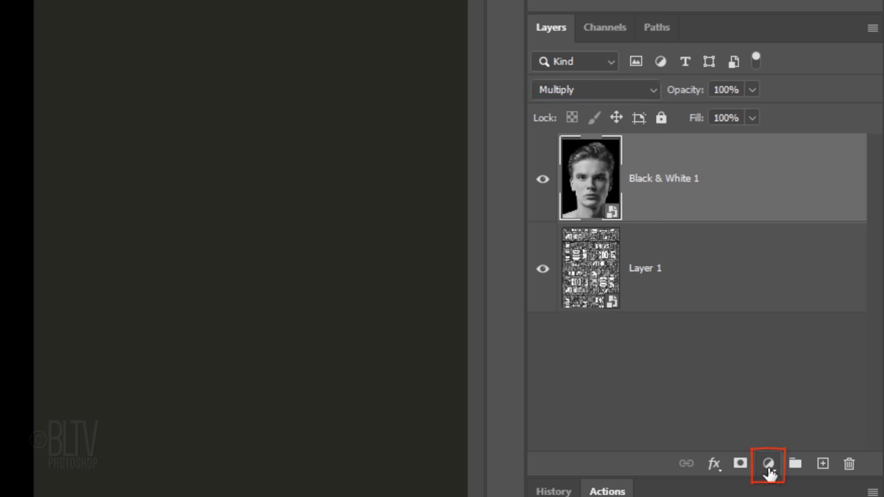
Add a Levels adjustment layer and lower the white input point from 255 to 250
left_click(768, 472)
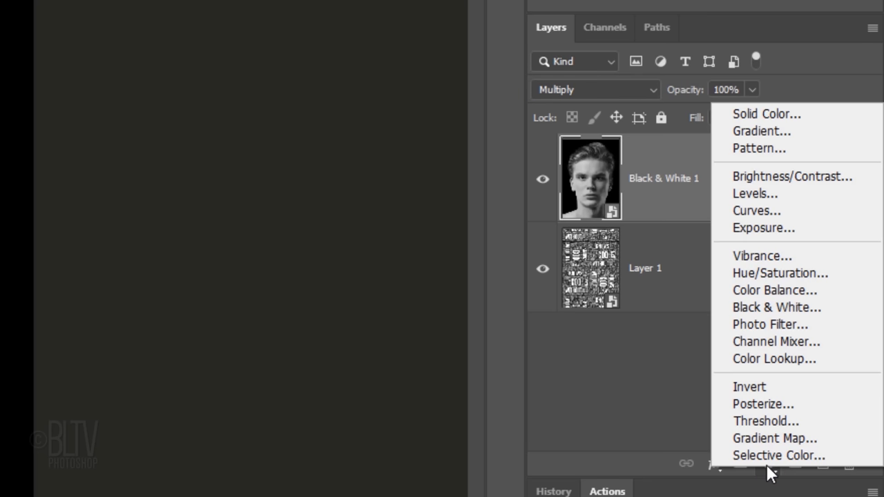
left_click(746, 191)
left_click_drag(827, 325, 817, 322)
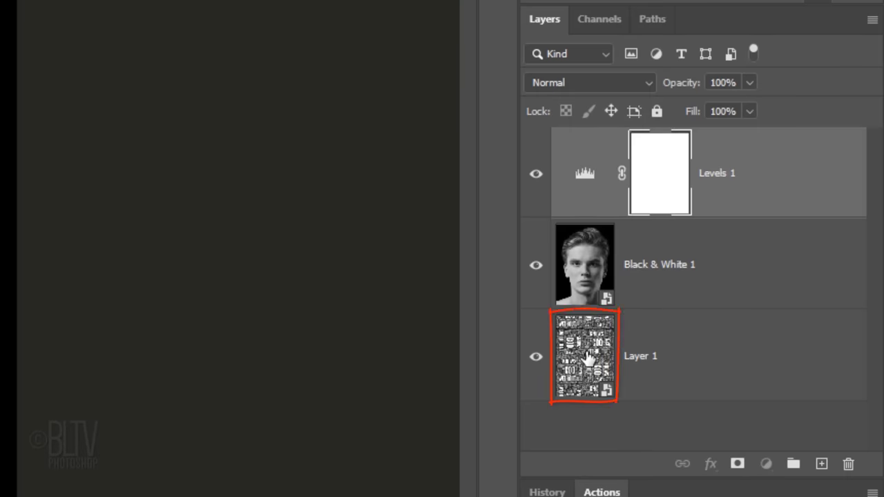
Apply Displace to Layer 1 at 20/20 scale, using Displacement.psd as the map
left_click(587, 356)
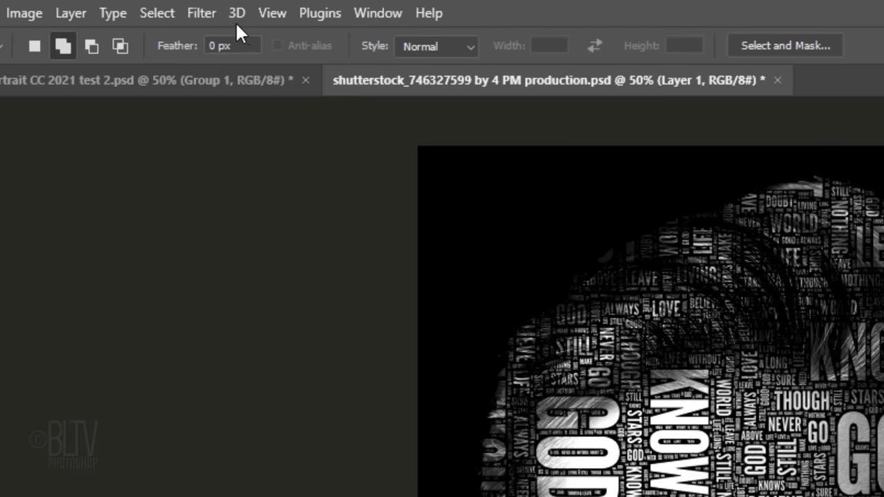
left_click(206, 14)
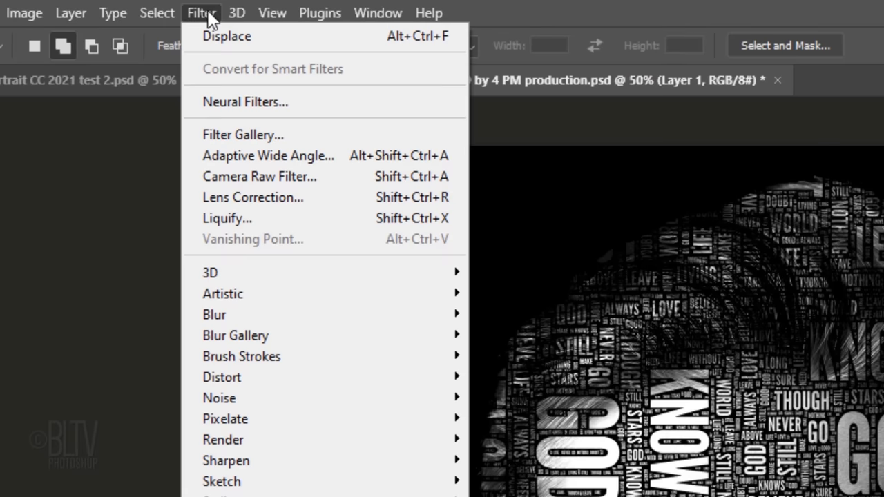
mouse_move(219, 377)
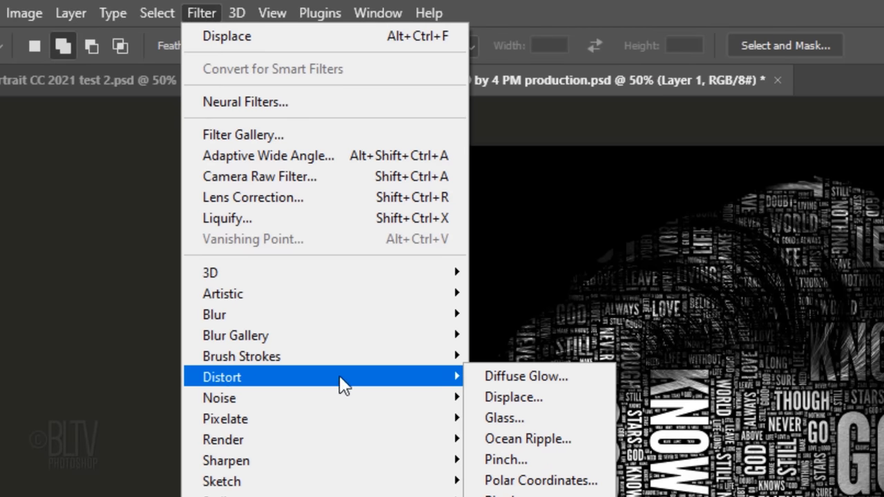
left_click(510, 396)
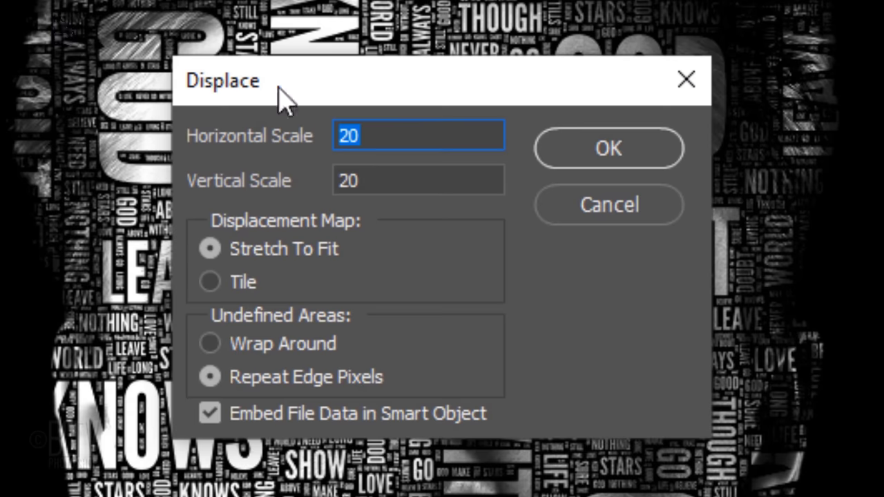
left_click(601, 153)
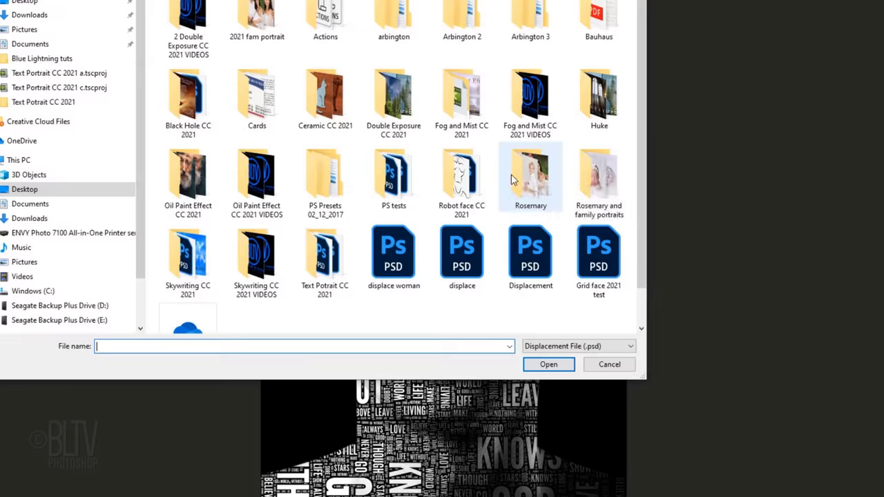
left_click(529, 255)
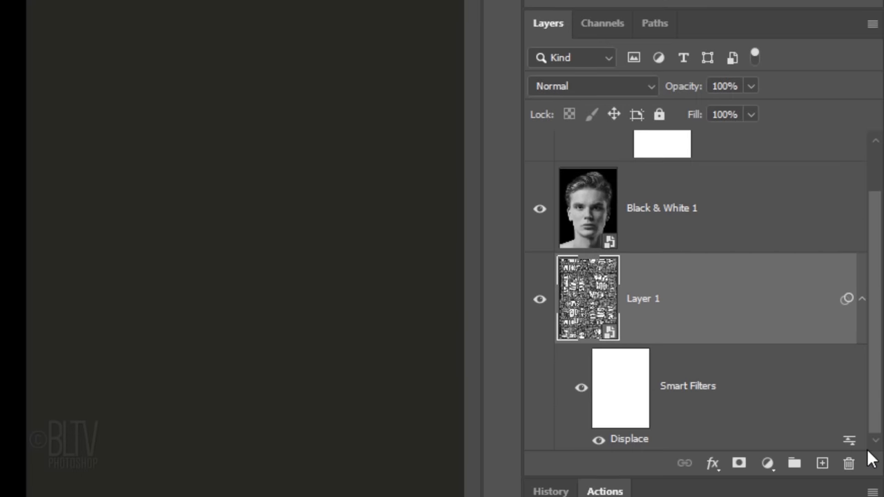
Create Layer 2 below the word-cloud layer, fill it with black, and reselect Layer 1
left_click(821, 466, "ctrl")
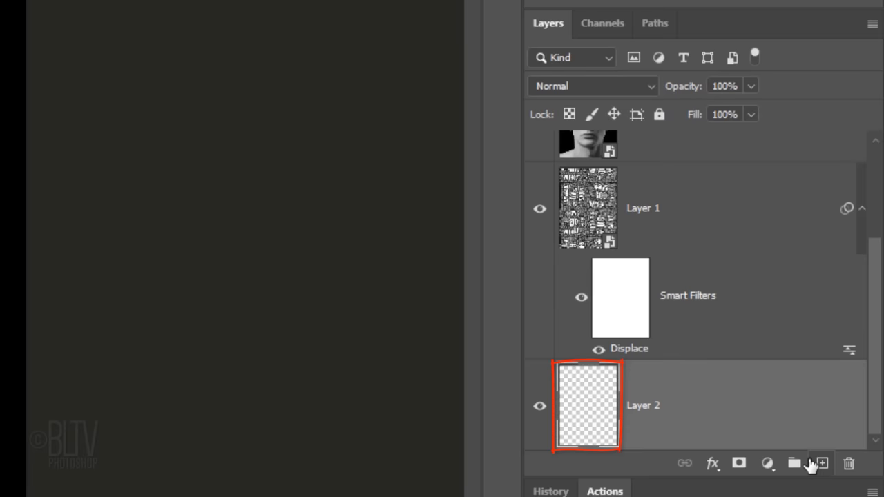
key("ctrl+Delete")
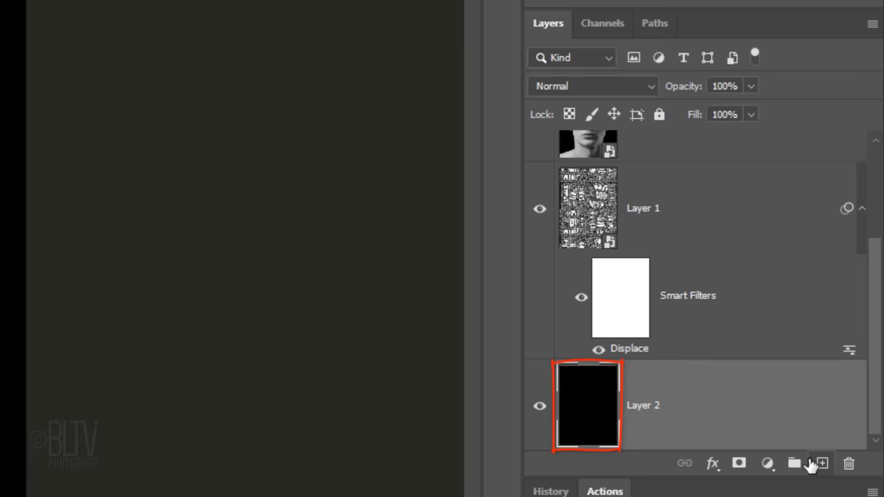
left_click(733, 212)
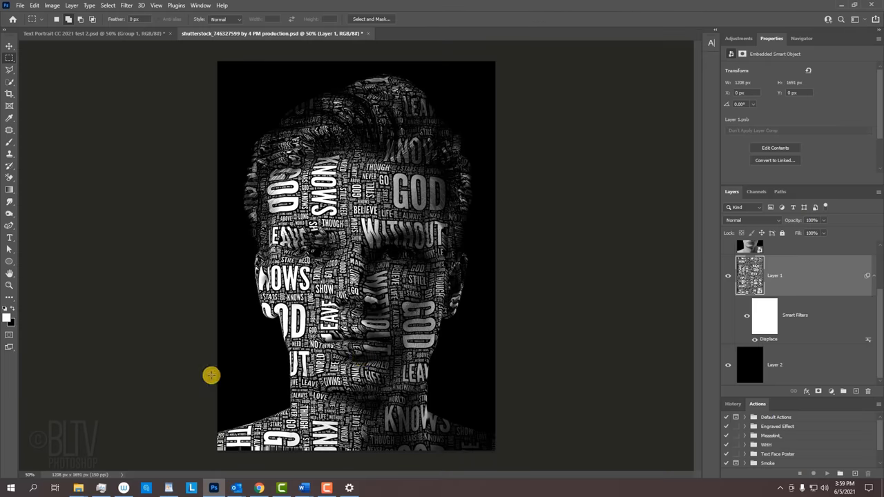
Zoom into the neck at the portrait's bottom and choose the Polygonal Lasso tool
key("z")
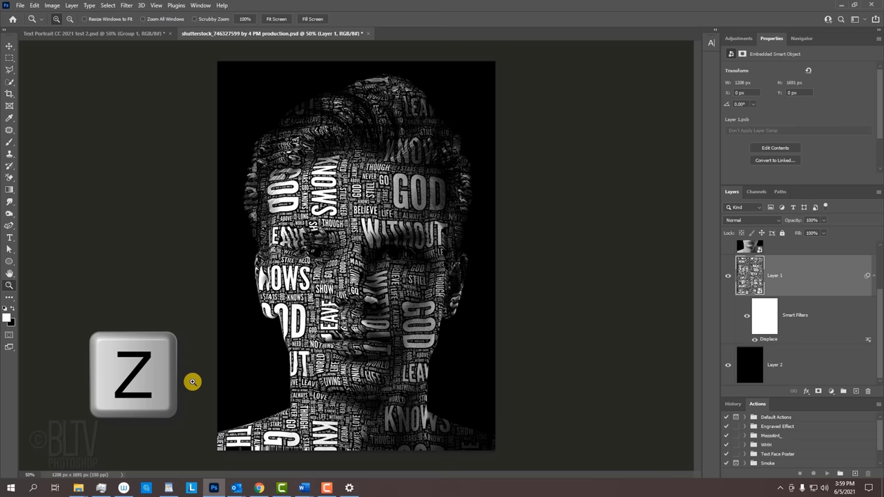
left_click_drag(215, 382, 353, 460)
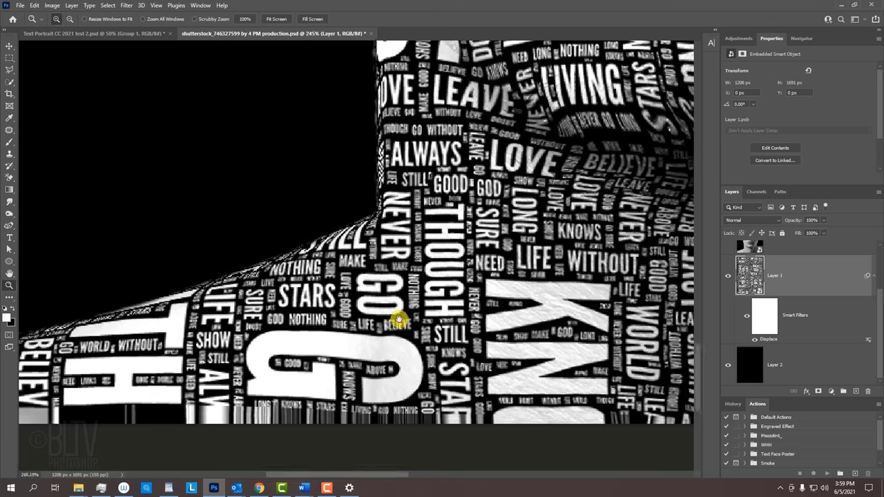
key("space")
mouse_move(394, 315)
left_mouse_down()
mouse_move(274, 308)
mouse_move(256, 335)
left_mouse_up()
left_click(9, 72)
right_click(28, 290)
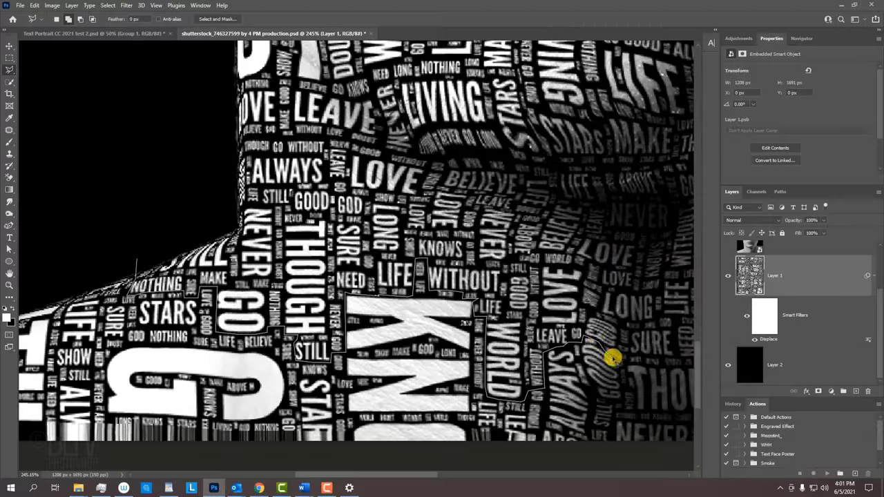
Trace a jagged cut line along the bottom, carrying it past the right edge and below the image
mouse_move(679, 357)
left_mouse_down()
mouse_move(387, 317)
mouse_move(104, 297)
left_mouse_up()
left_click(238, 284)
left_click(328, 314)
left_click(414, 283)
left_click(507, 317)
left_click(566, 325)
left_click(587, 286)
left_click(620, 243)
left_click_drag(557, 229, 205, 191)
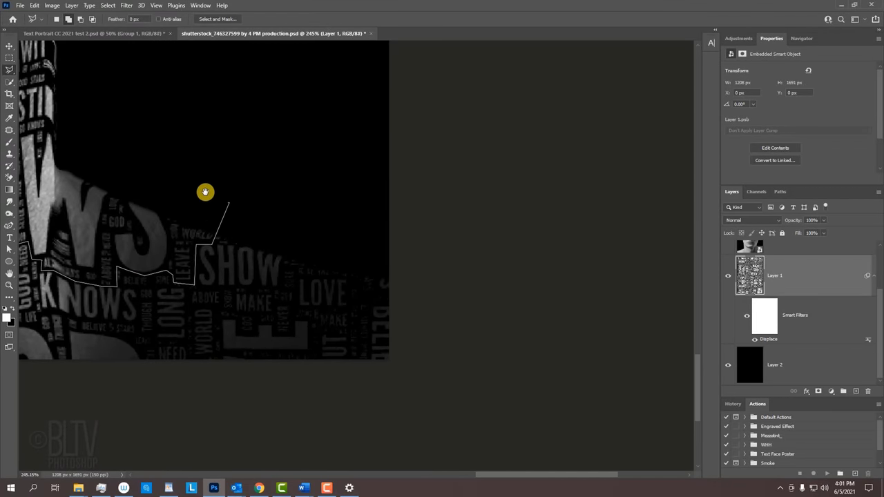
left_click(445, 209)
left_click(432, 416)
Finish the cut line at the lower left and shoulder, close it into a selection, and fit the view
left_click_drag(84, 391, 623, 332)
left_click_drag(345, 297, 469, 292)
left_click_drag(193, 317, 302, 317)
left_click(256, 410)
left_click(296, 168)
left_click_drag(352, 162, 76, 179)
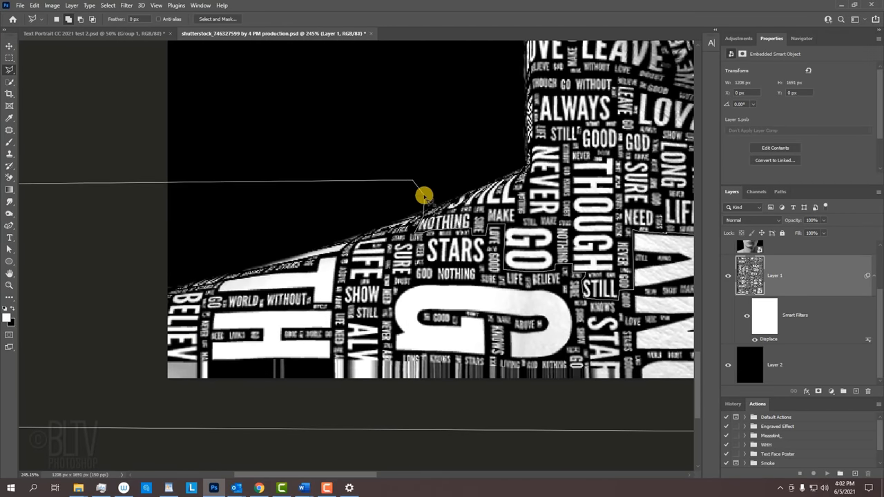
left_click(415, 181)
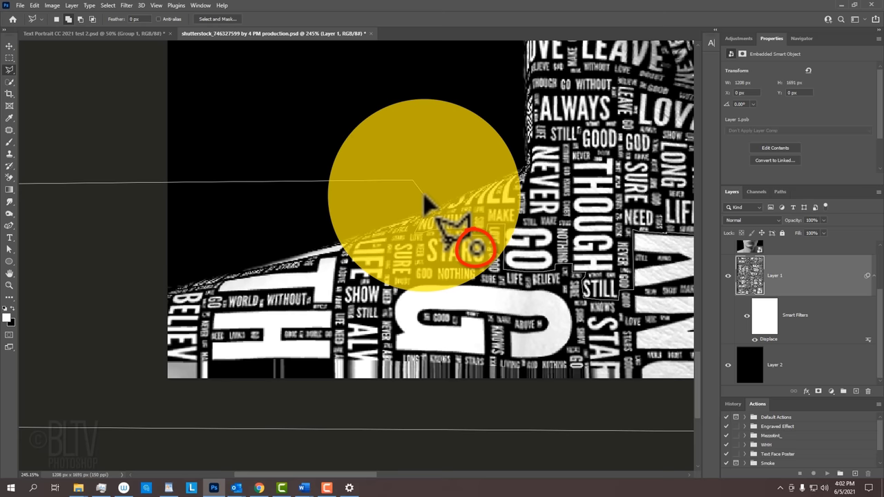
double_click(417, 196)
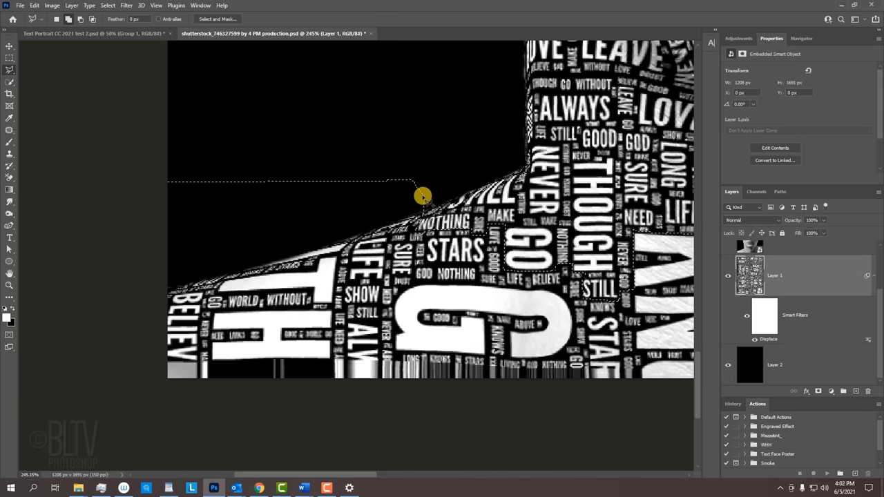
key("ctrl+0")
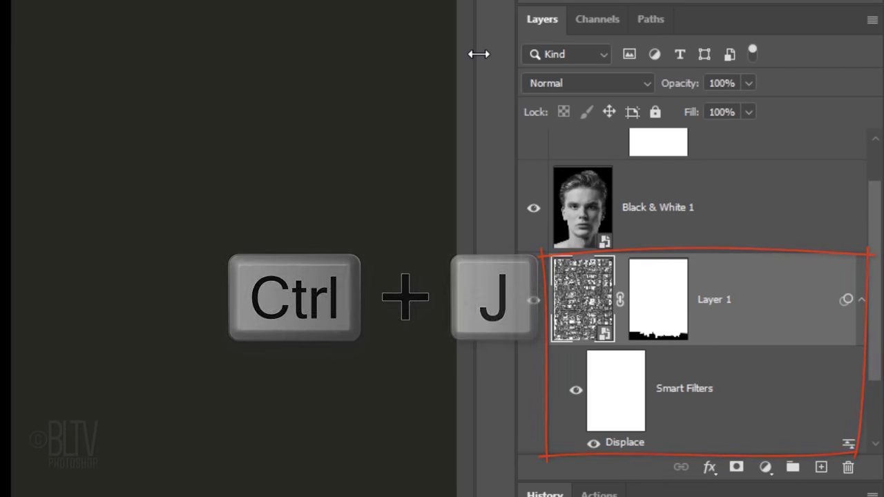
Create Layer 1 copy with Ctrl+J, set to Lighten at 50% opacity, with its mask unlinked
key("ctrl+j")
left_click(546, 80)
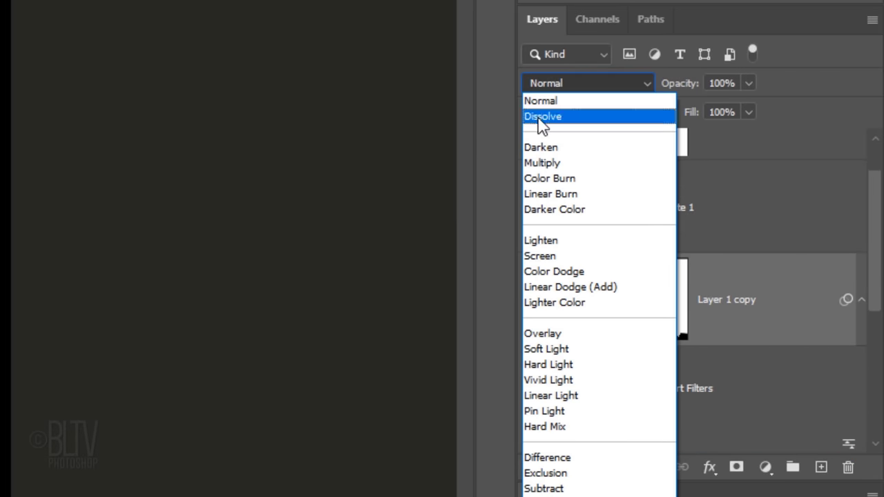
left_click(546, 238)
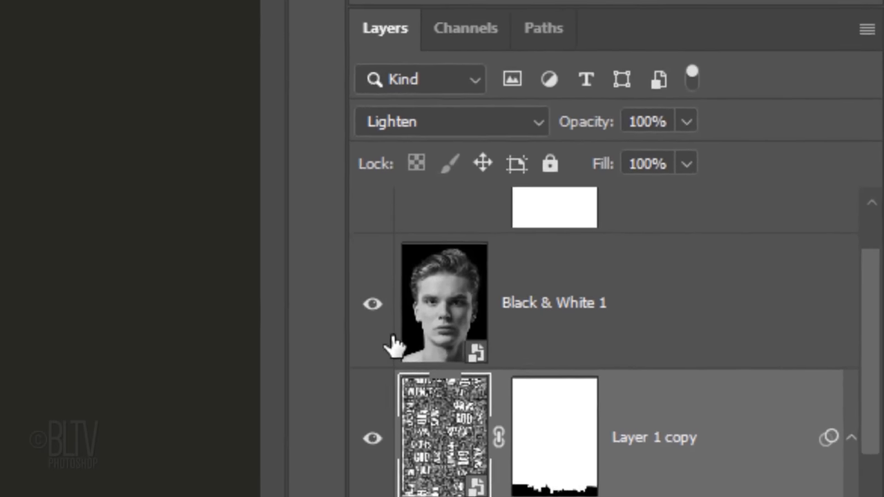
left_click(642, 122)
type("50")
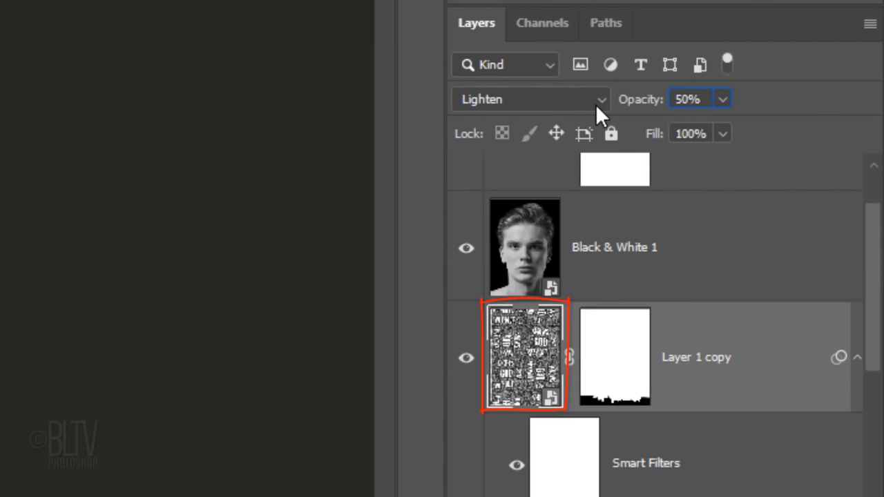
key("Return")
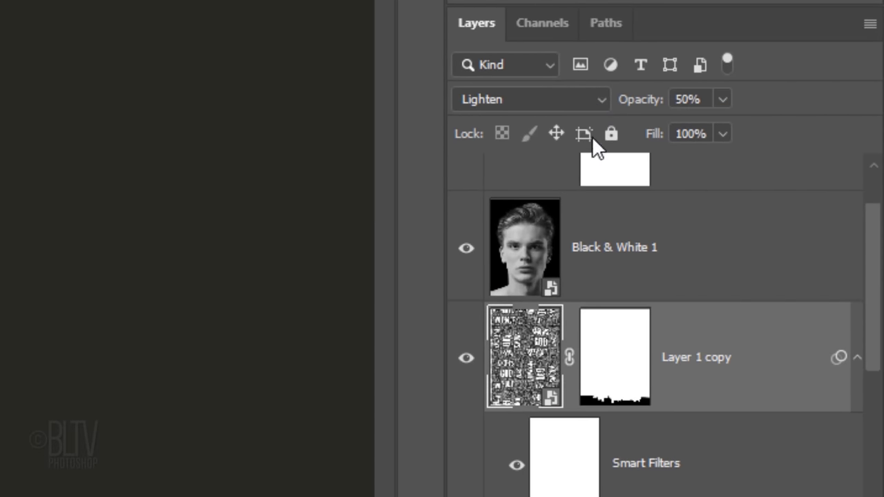
left_click(569, 353)
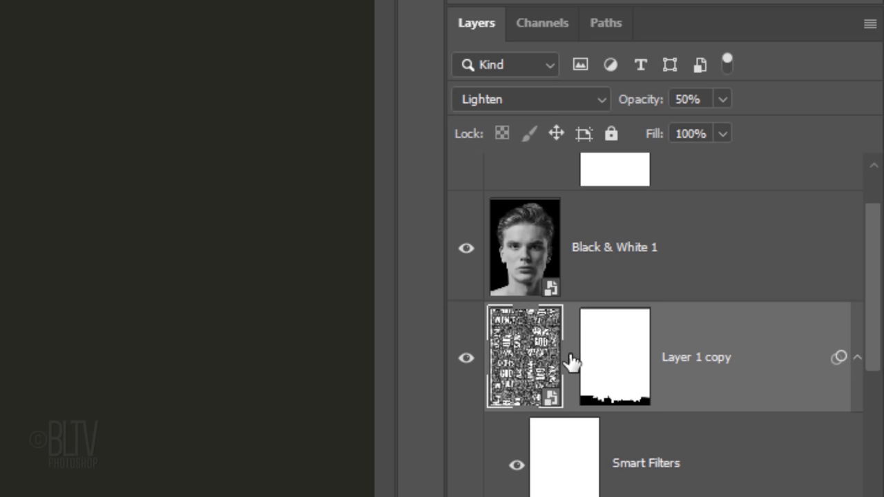
Free-transform Layer 1 copy, rotating it 90° and scaling it about 136% from the centre
key("ctrl+t")
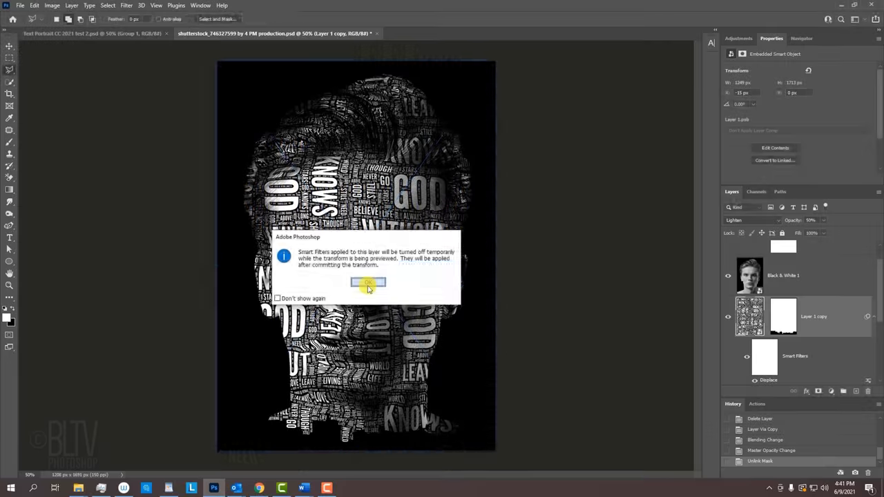
left_click(447, 283)
left_click(504, 56)
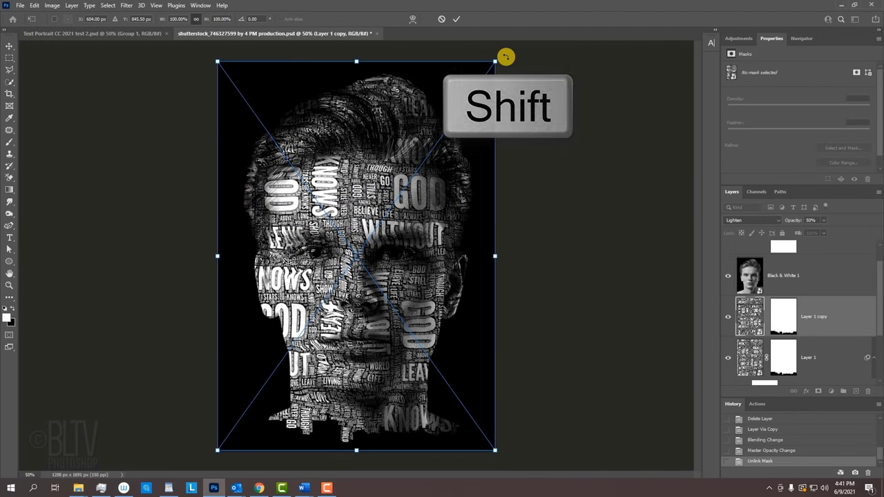
left_click_drag(504, 57, 544, 379)
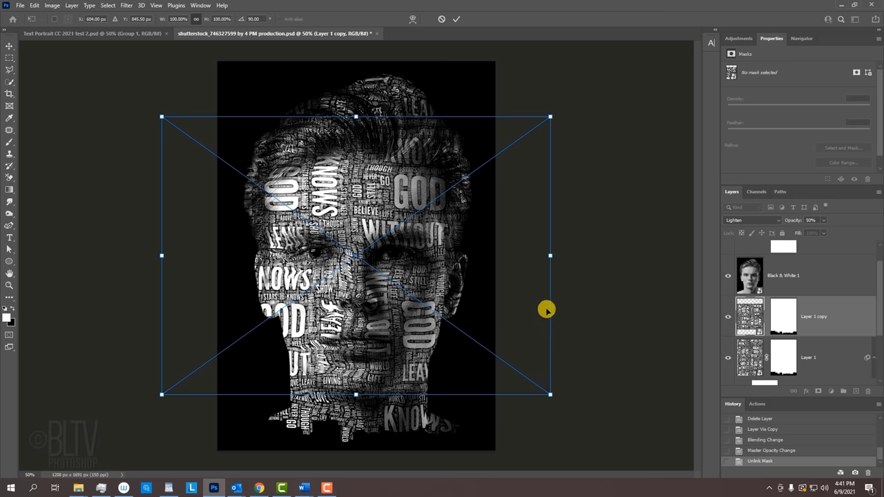
left_click(552, 116)
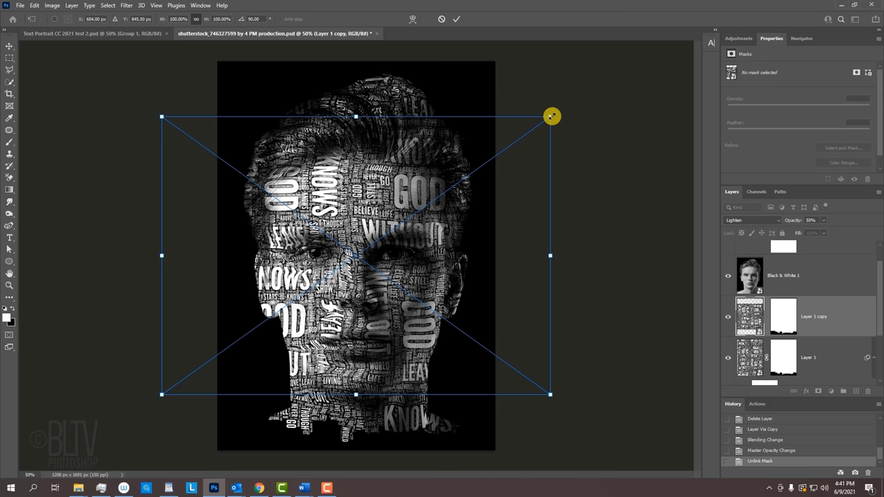
key("alt")
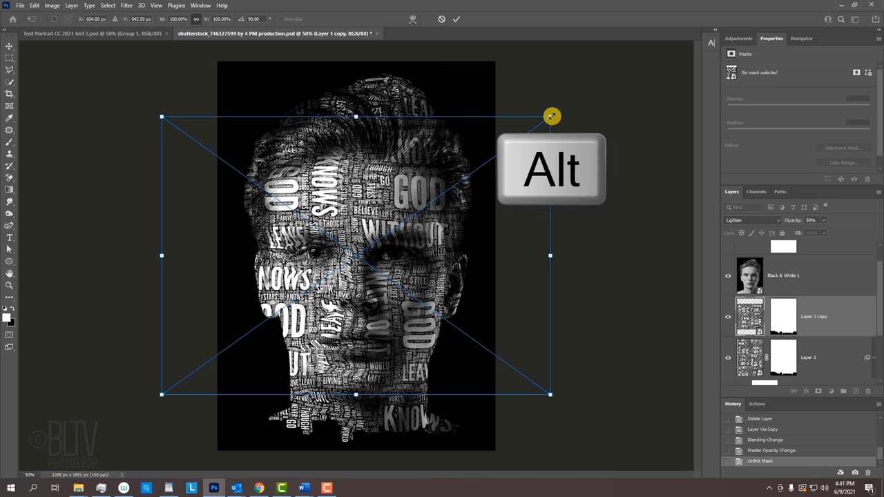
left_click_drag(551, 116, 621, 69)
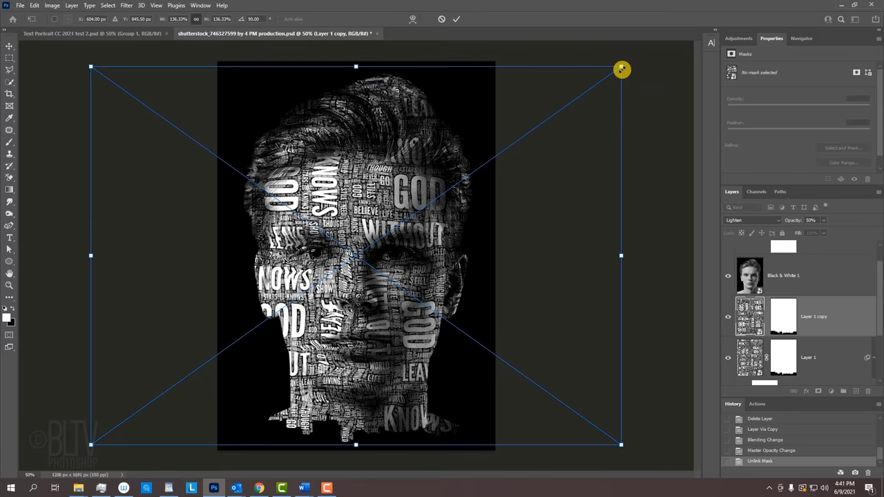
key("Return")
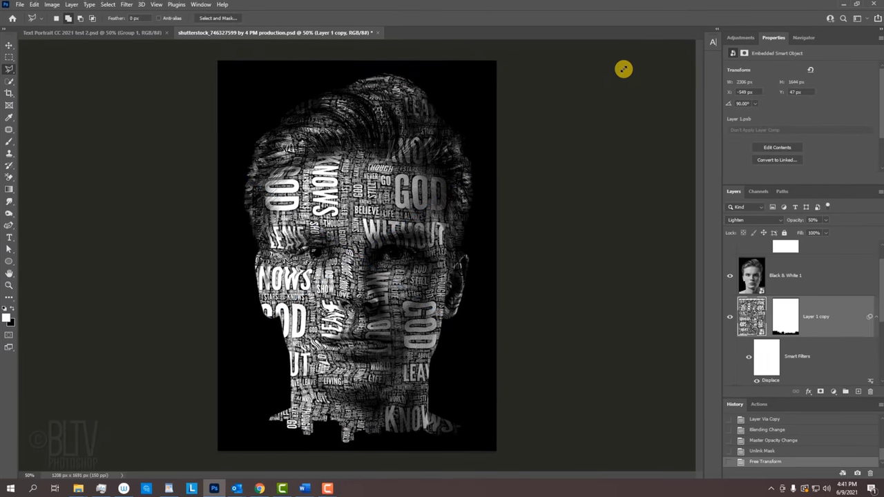